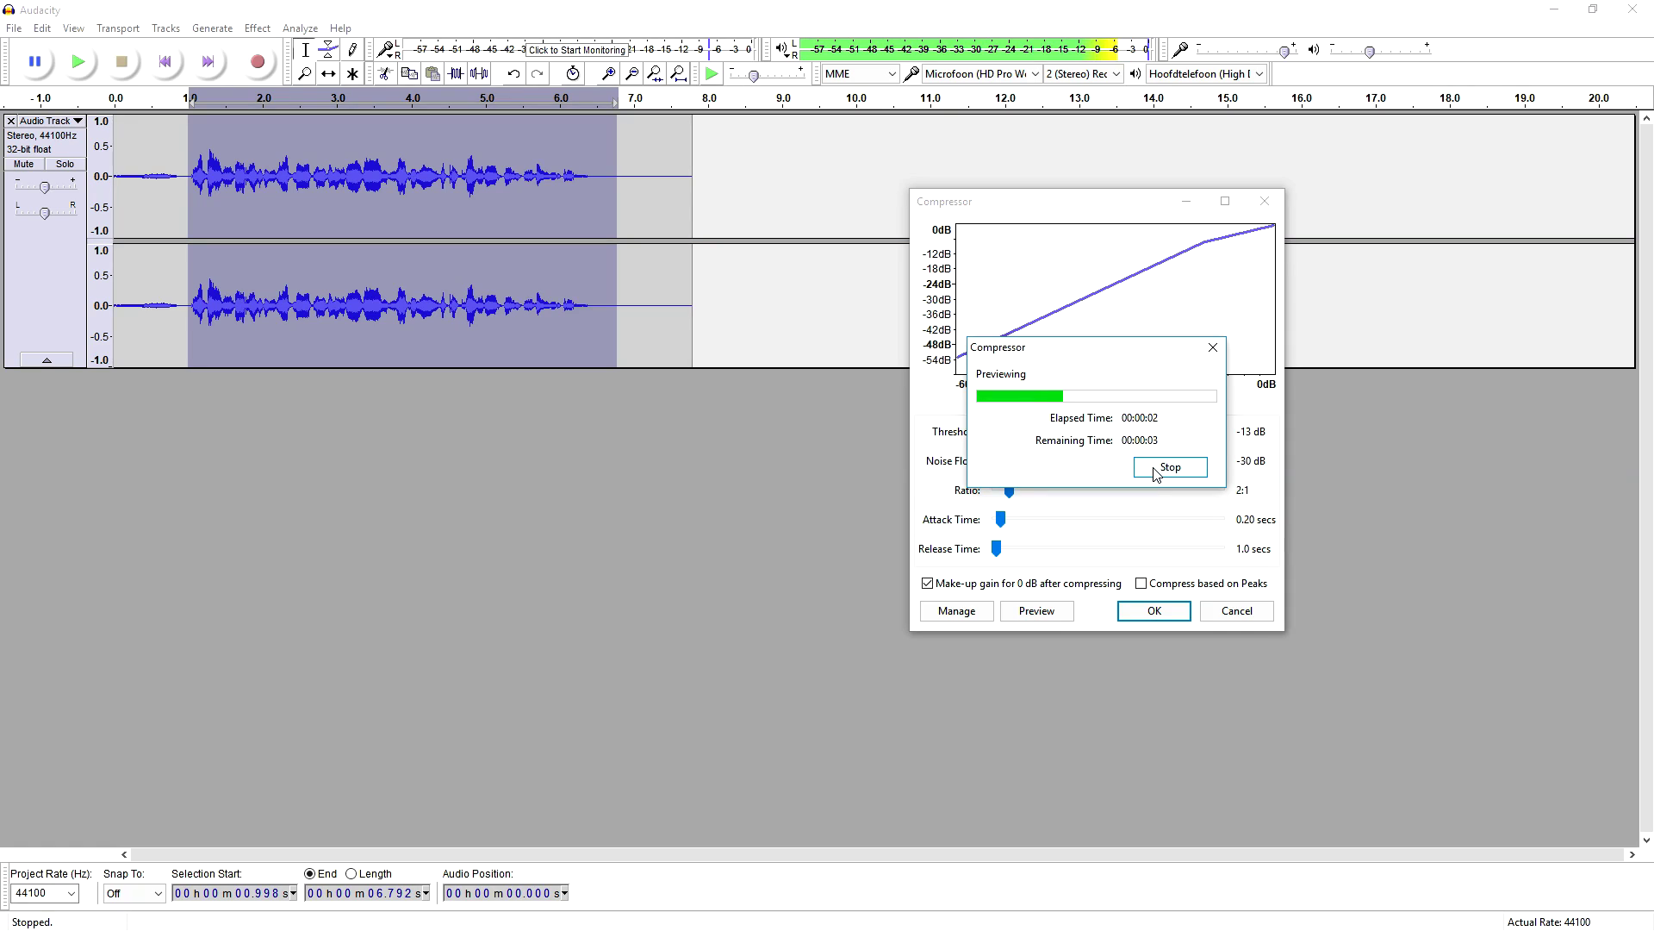
Set the compressor ratio to 6.5:1 and the threshold to -21 dB.
key(XF86AudioLowerVolume)
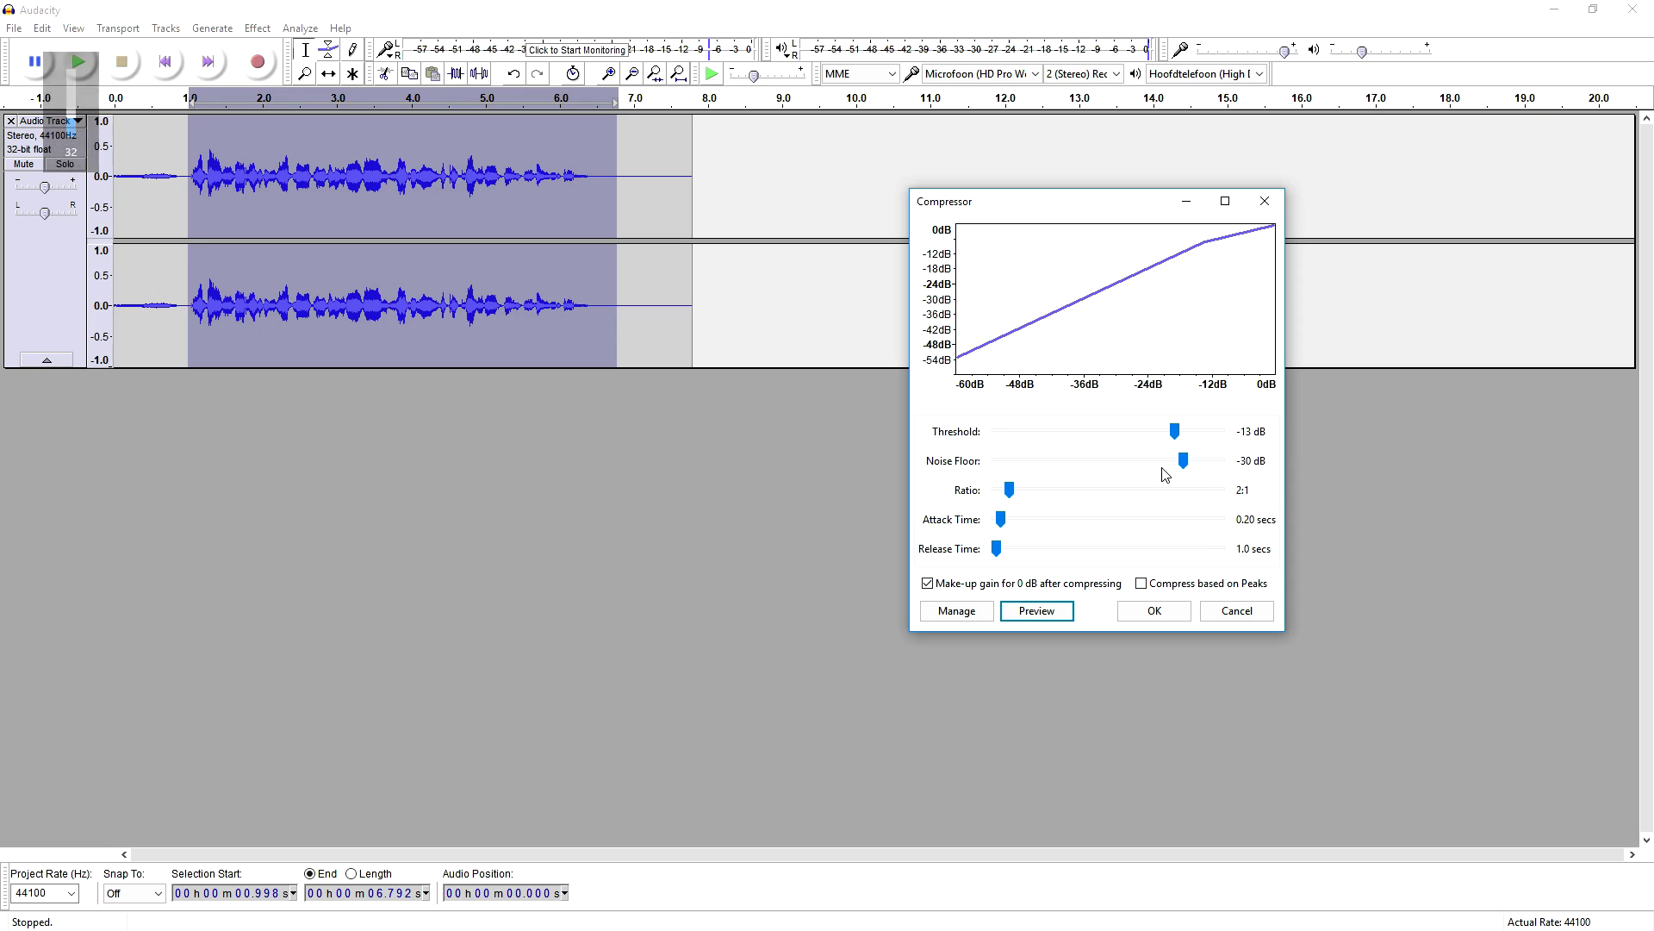
drag(1010, 491, 1131, 491)
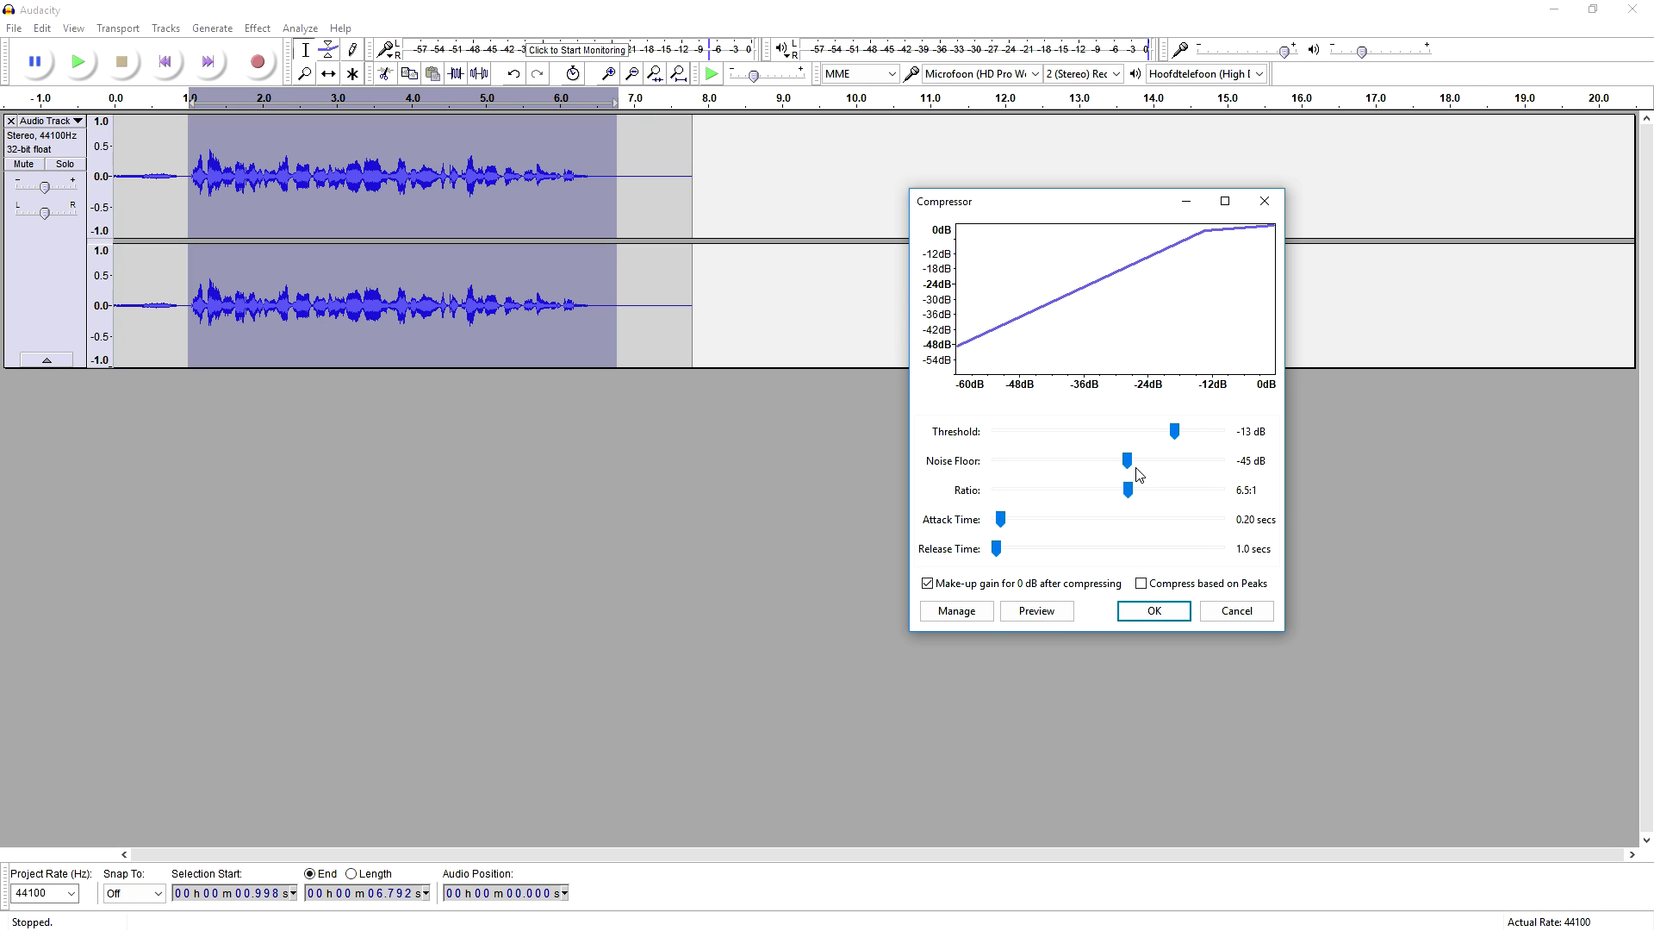
drag(1174, 441, 1142, 437)
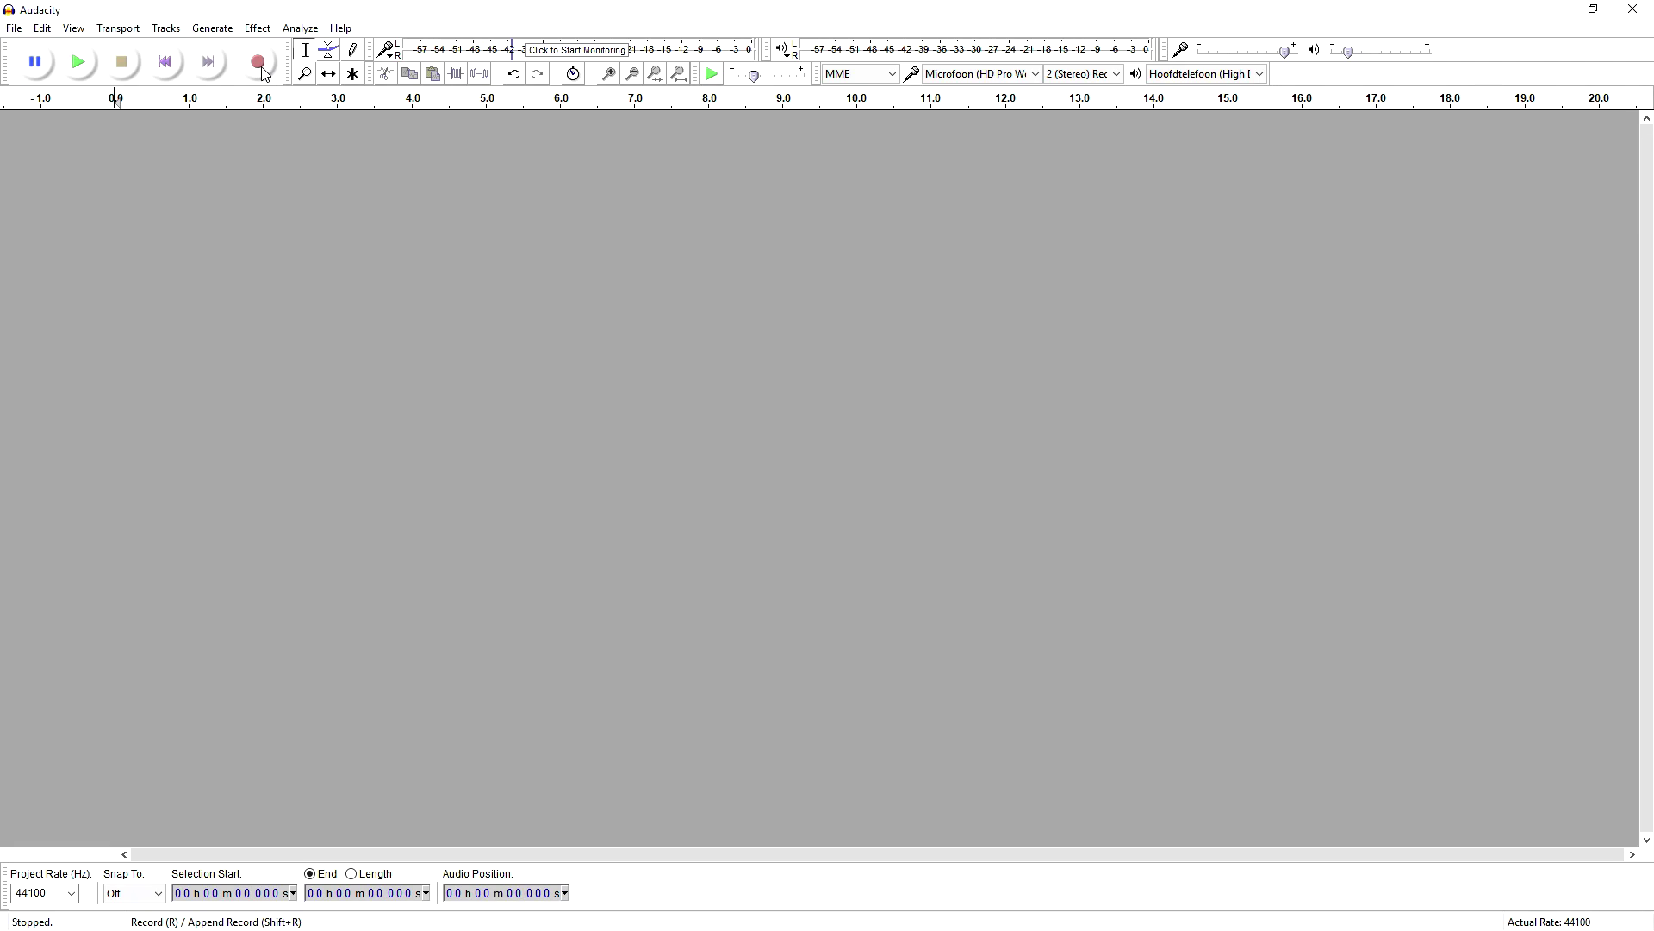
Record about 8 seconds of stereo speech from the microphone.
click(263, 72)
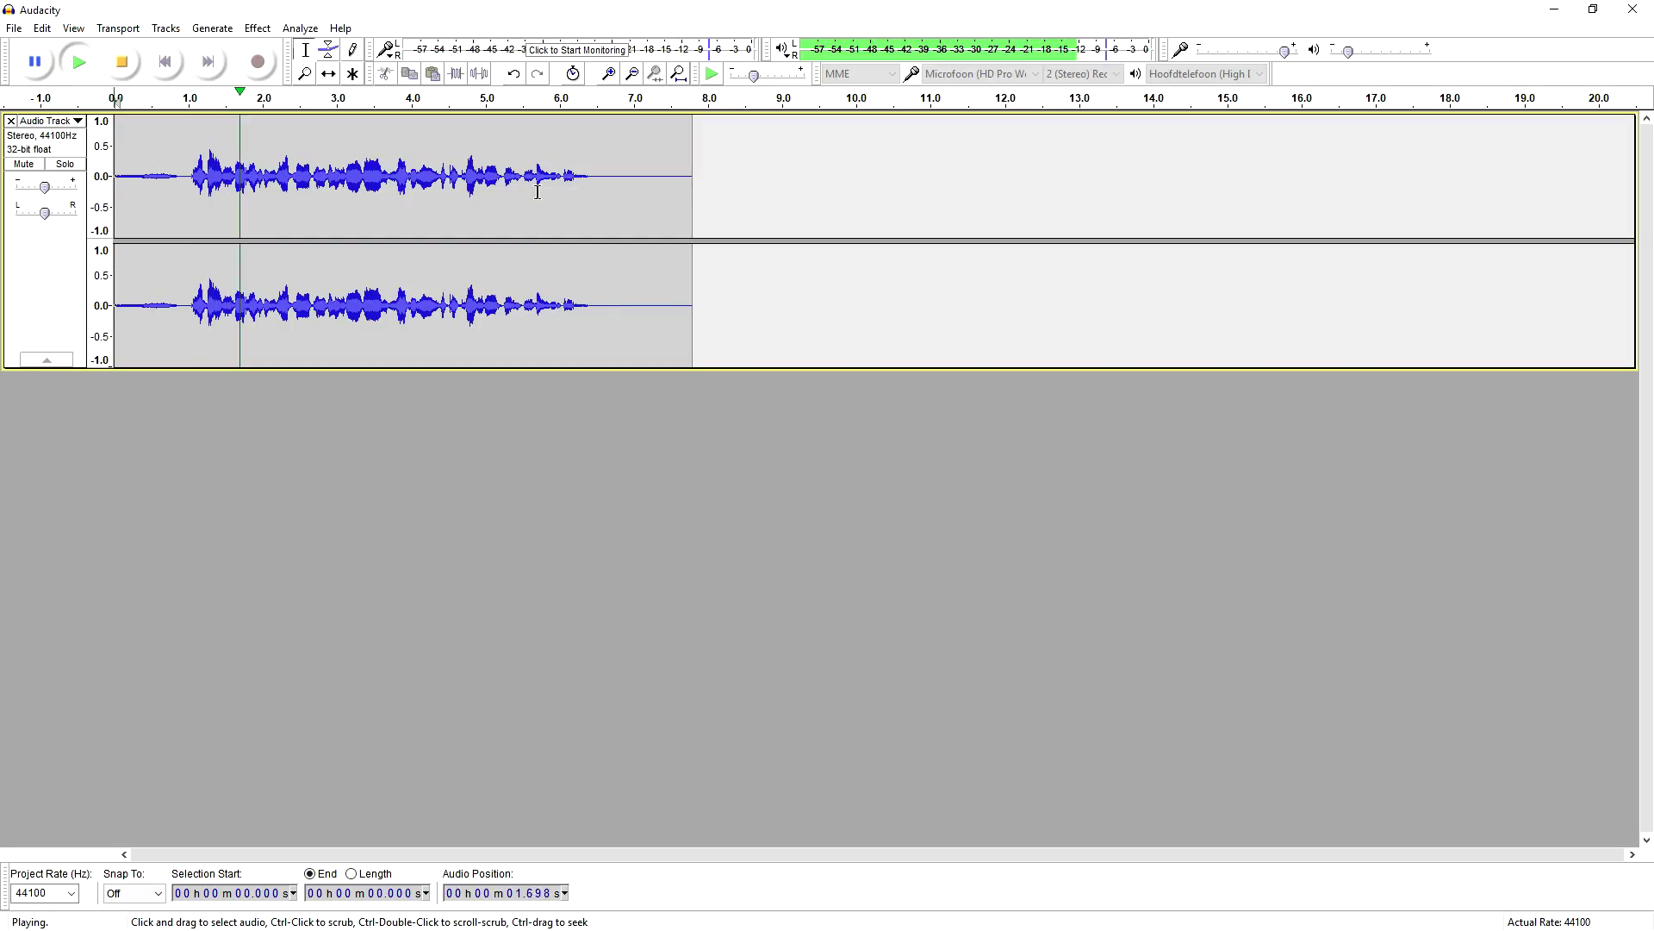
Play back the recording and select the speech from about 1.0 to 6.8 seconds.
key(XF86AudioLowerVolume)
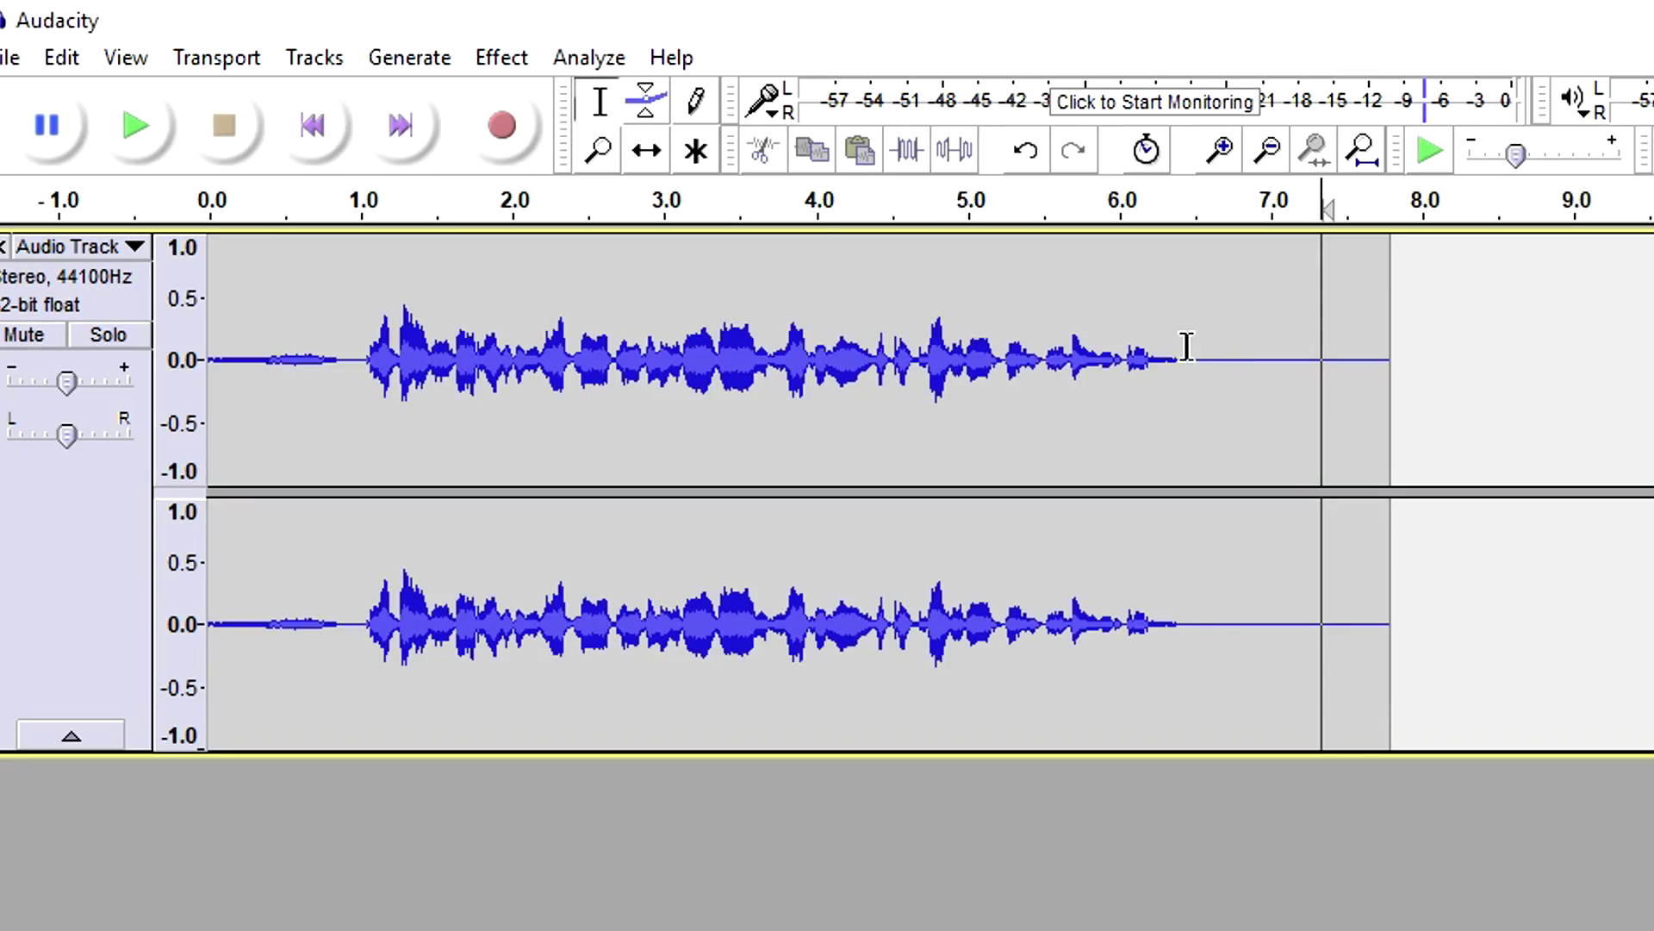
drag(1238, 339, 351, 396)
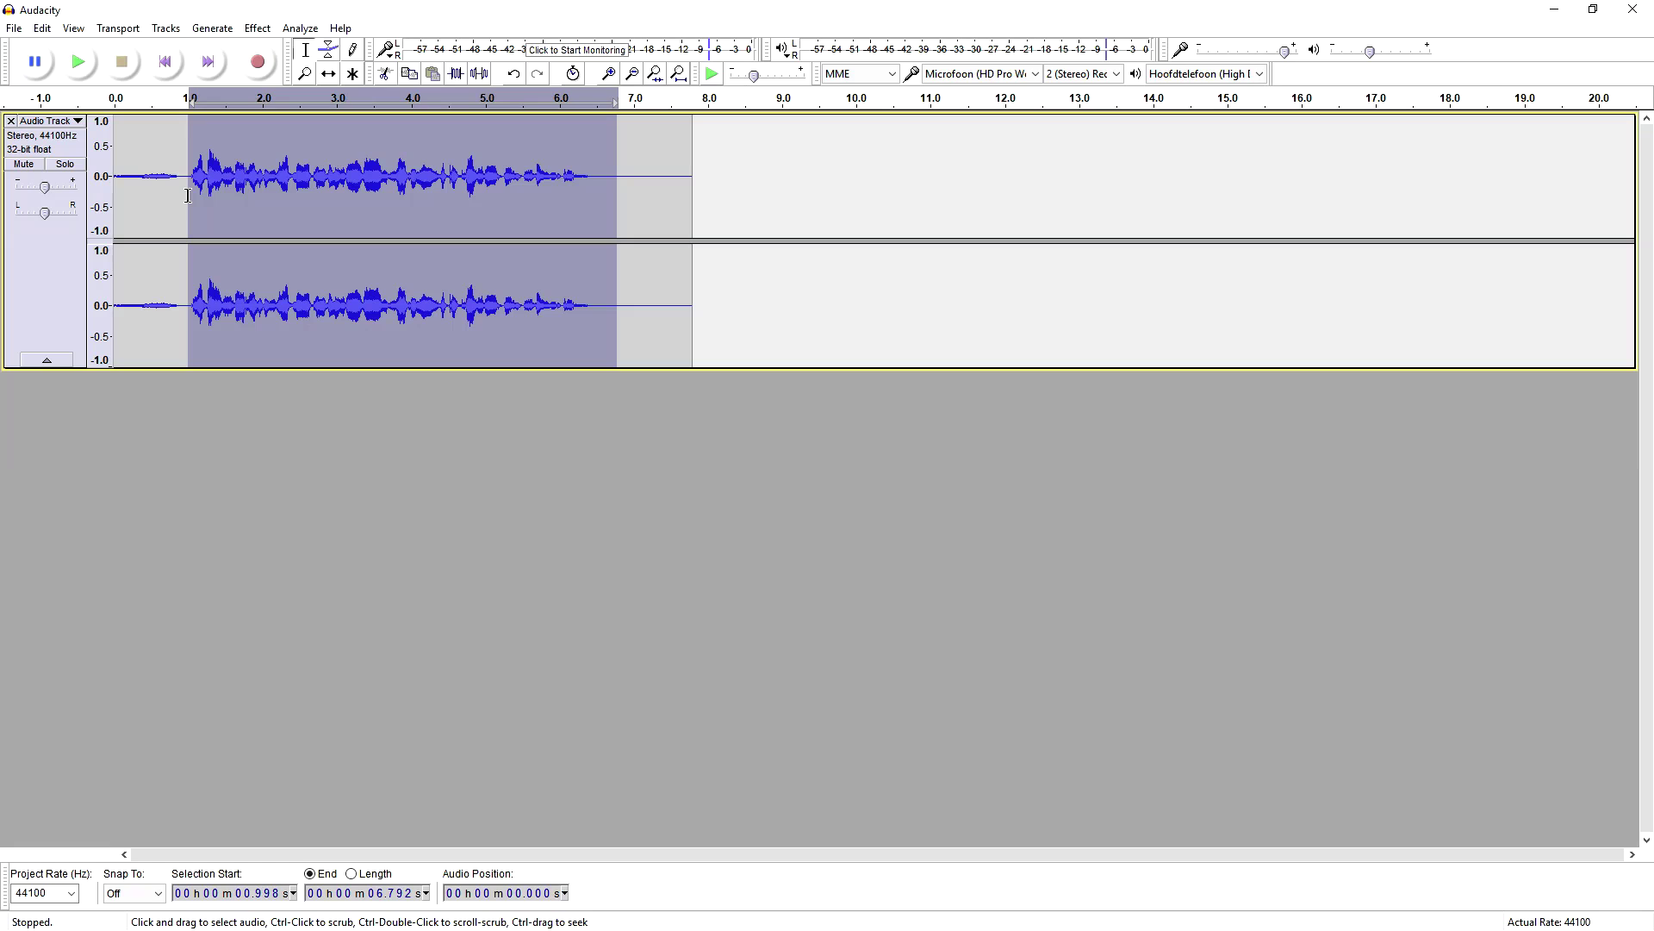
Open Effect > Compressor for the selected speech and move its dialog beside the waveform.
click(257, 29)
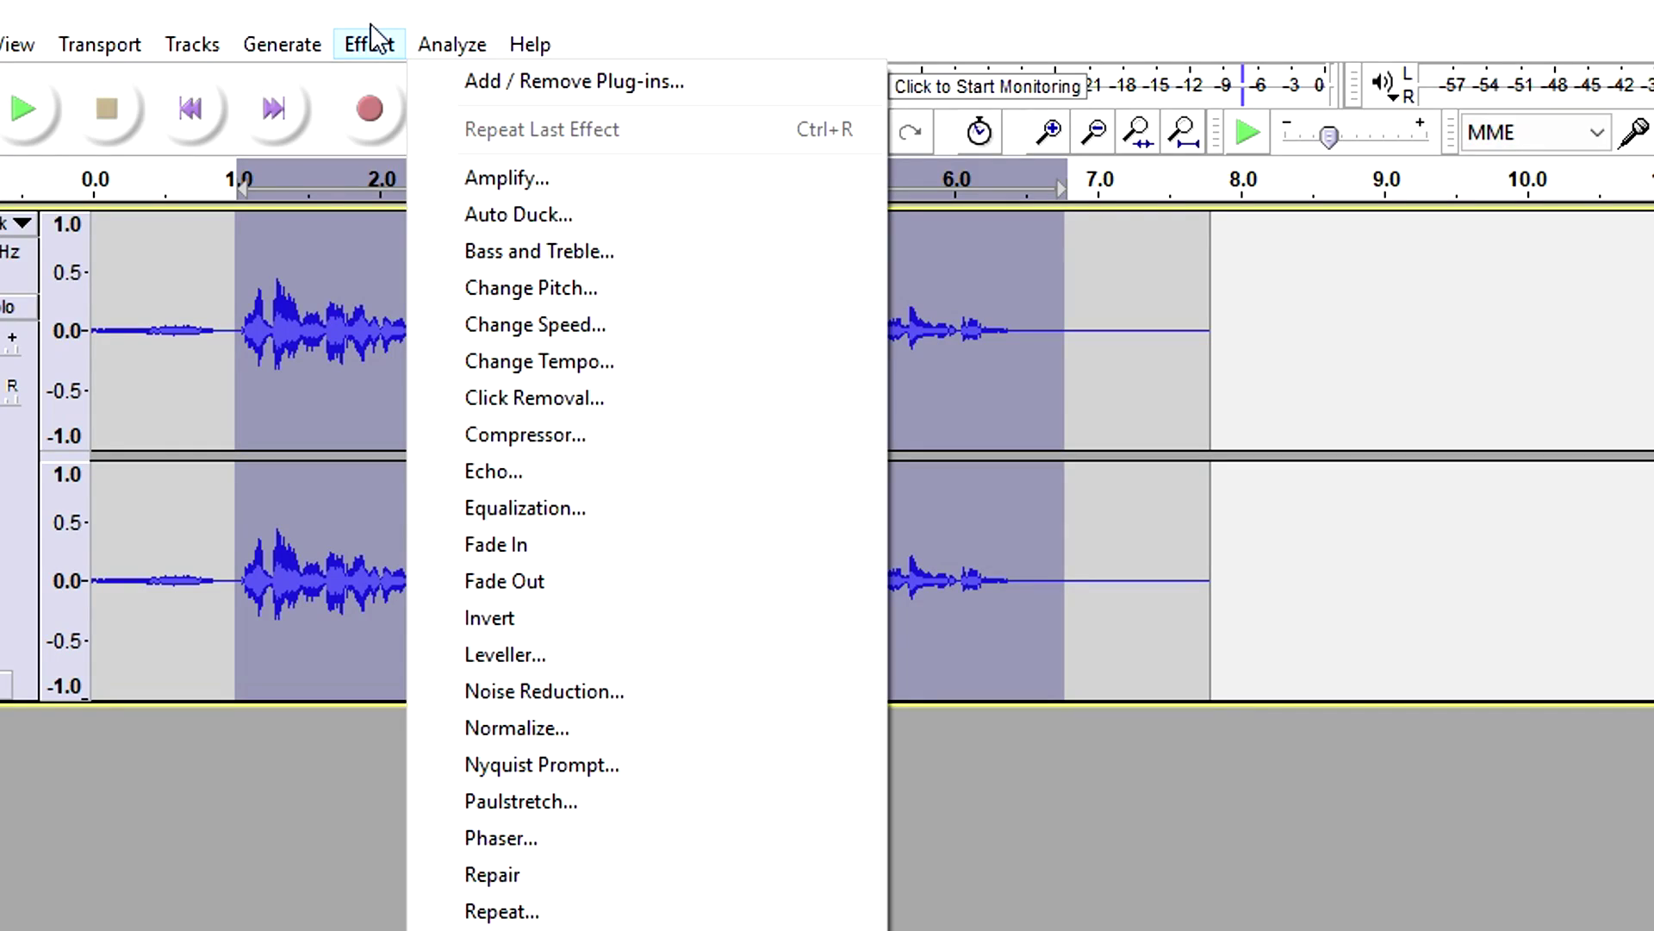
click(667, 436)
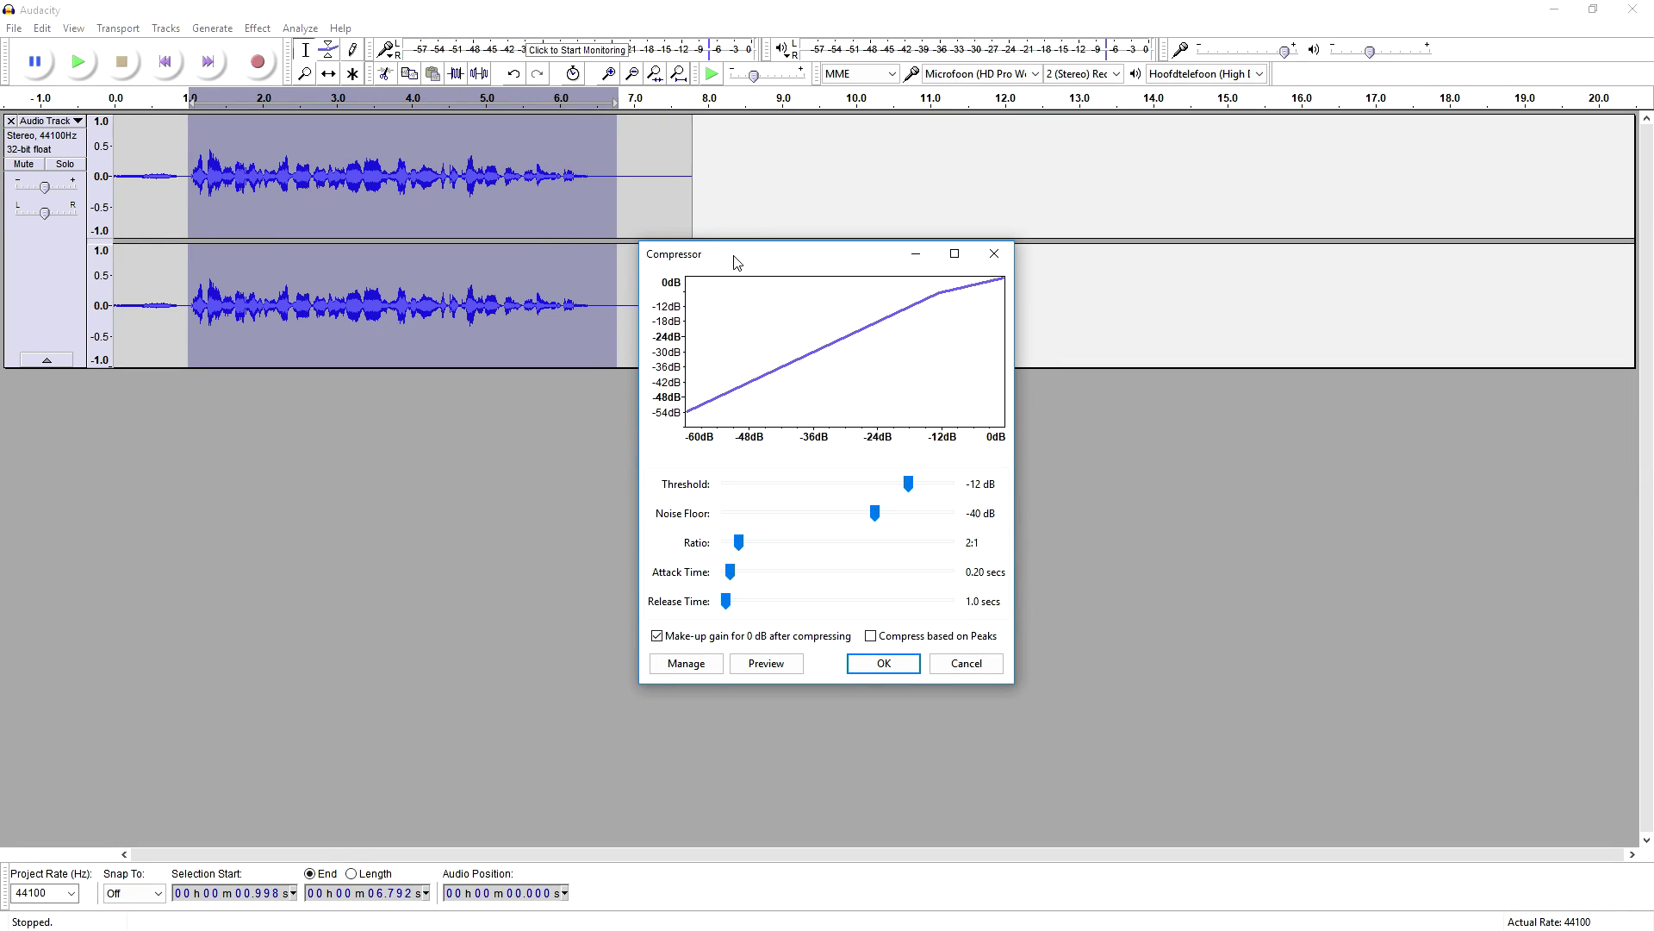
drag(735, 261, 1006, 208)
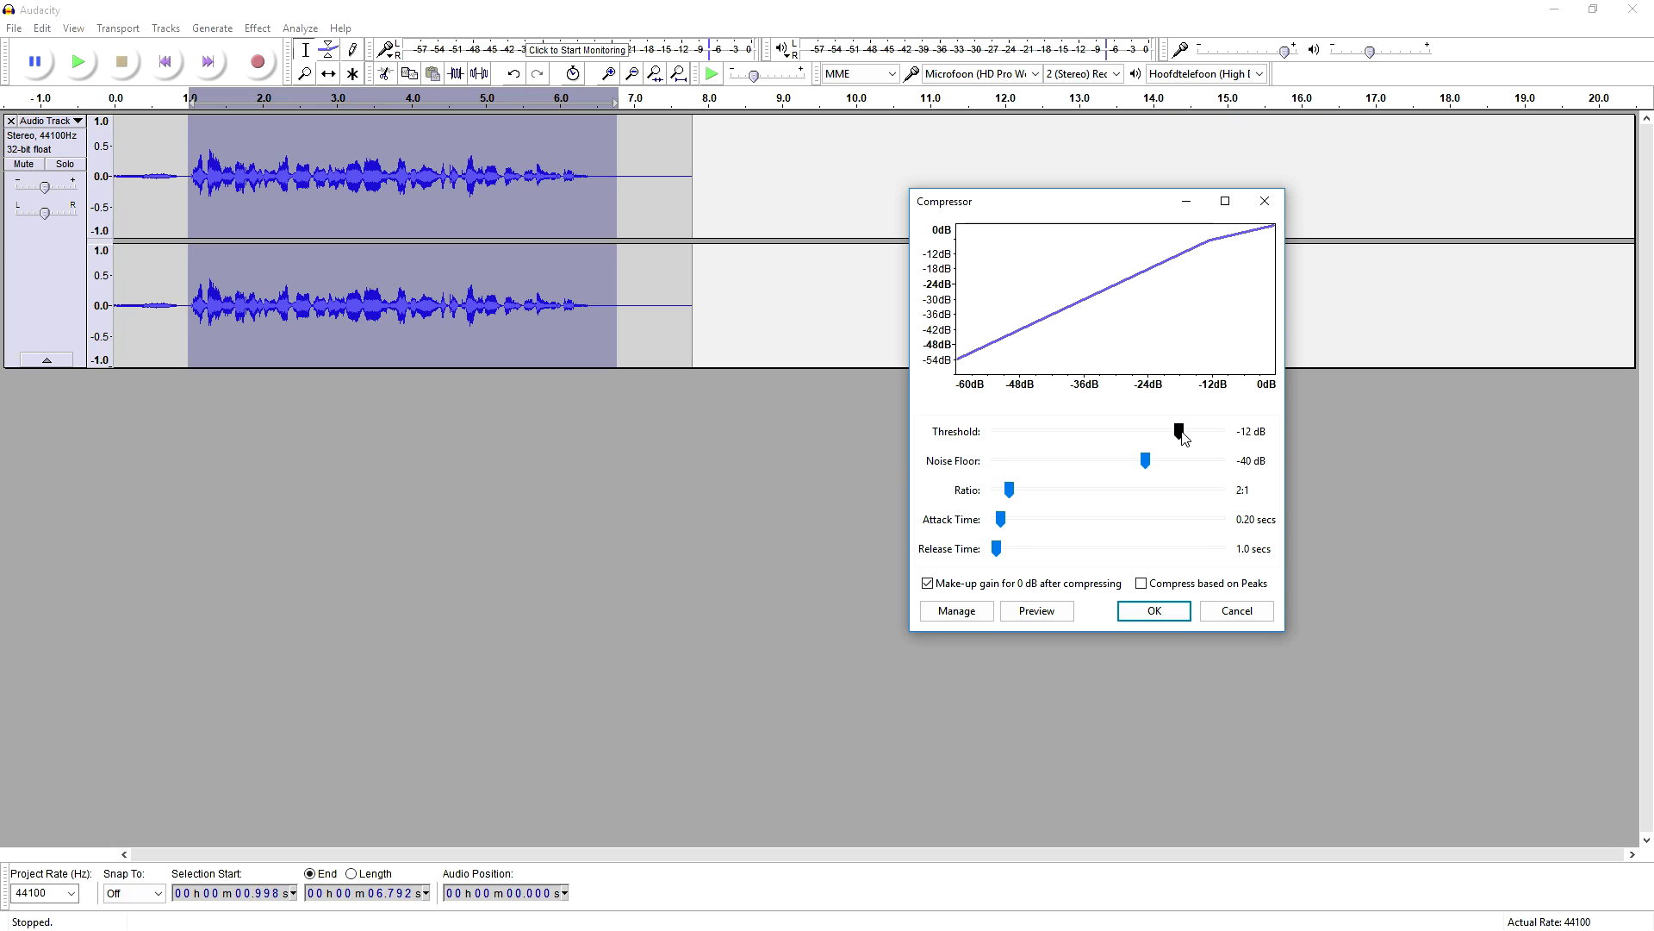
Preview a -1 dB threshold, then preview again at -13 dB threshold and -30 dB noise floor.
drag(1183, 437, 1222, 434)
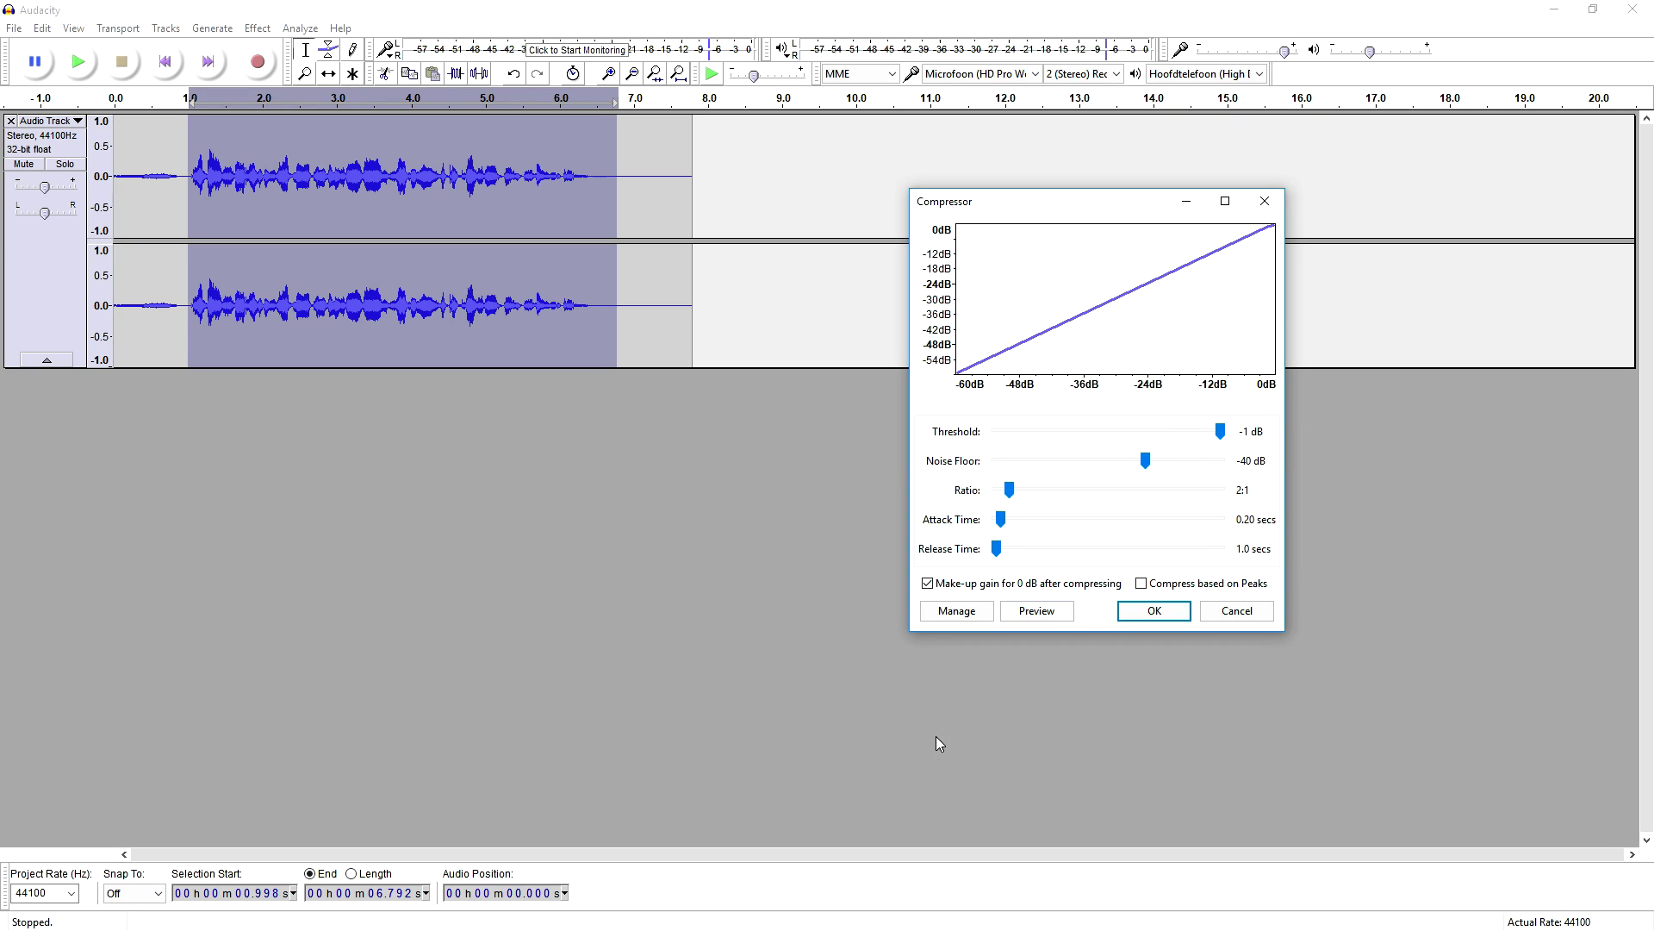
click(1042, 619)
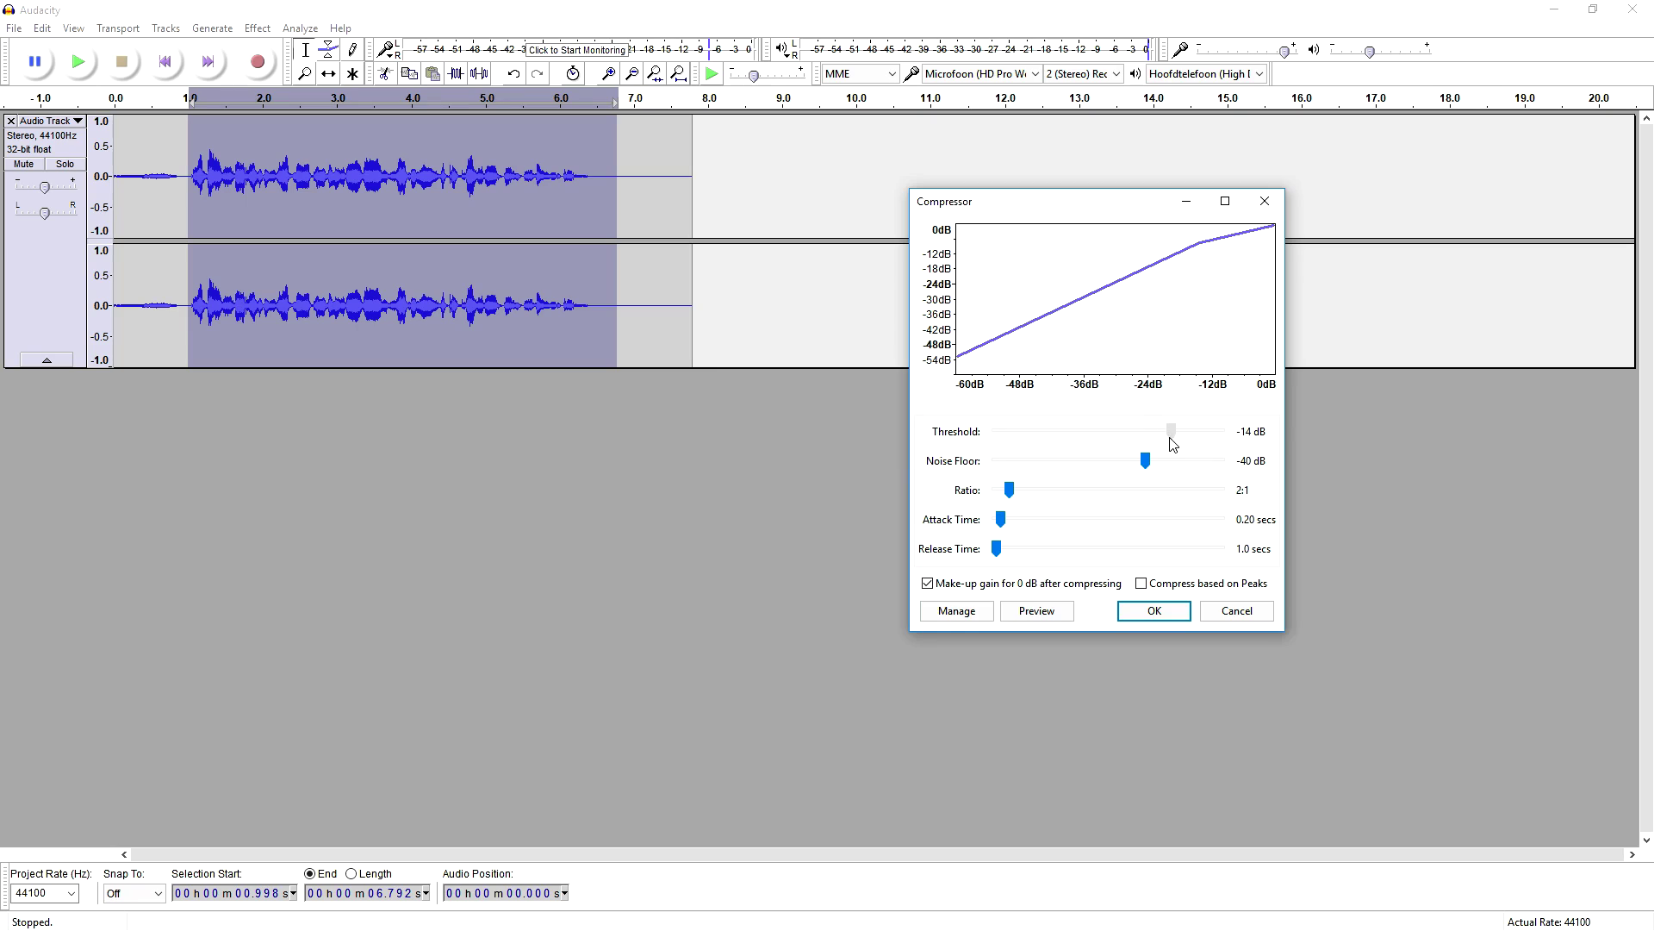
drag(1170, 437, 1174, 440)
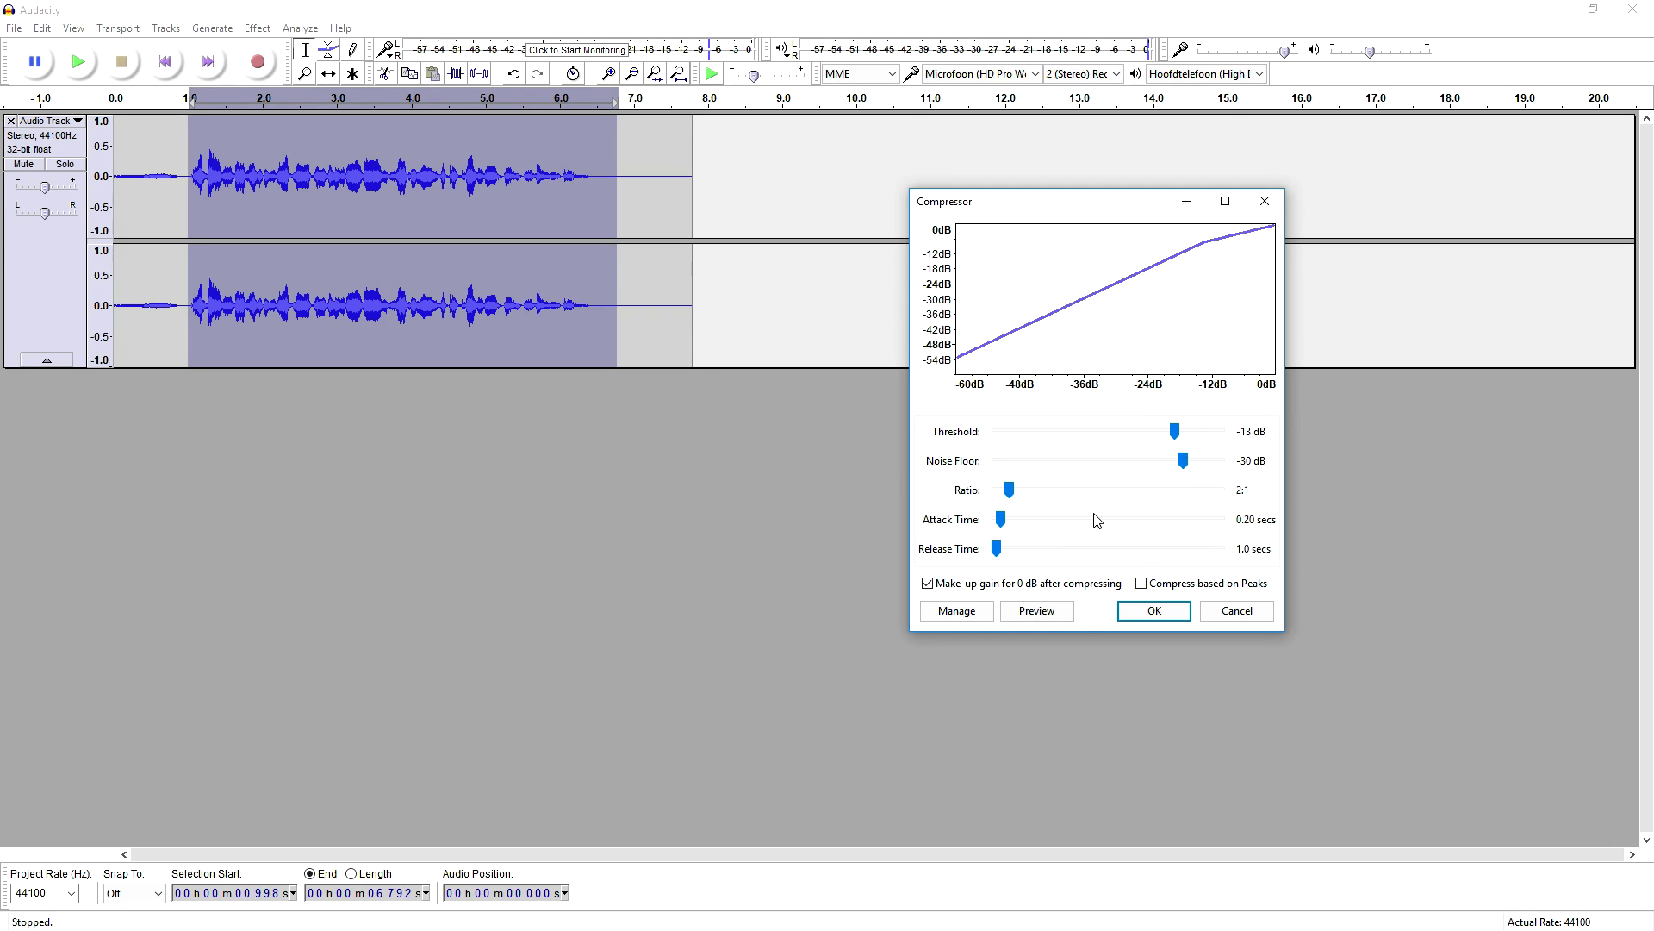
click(1038, 611)
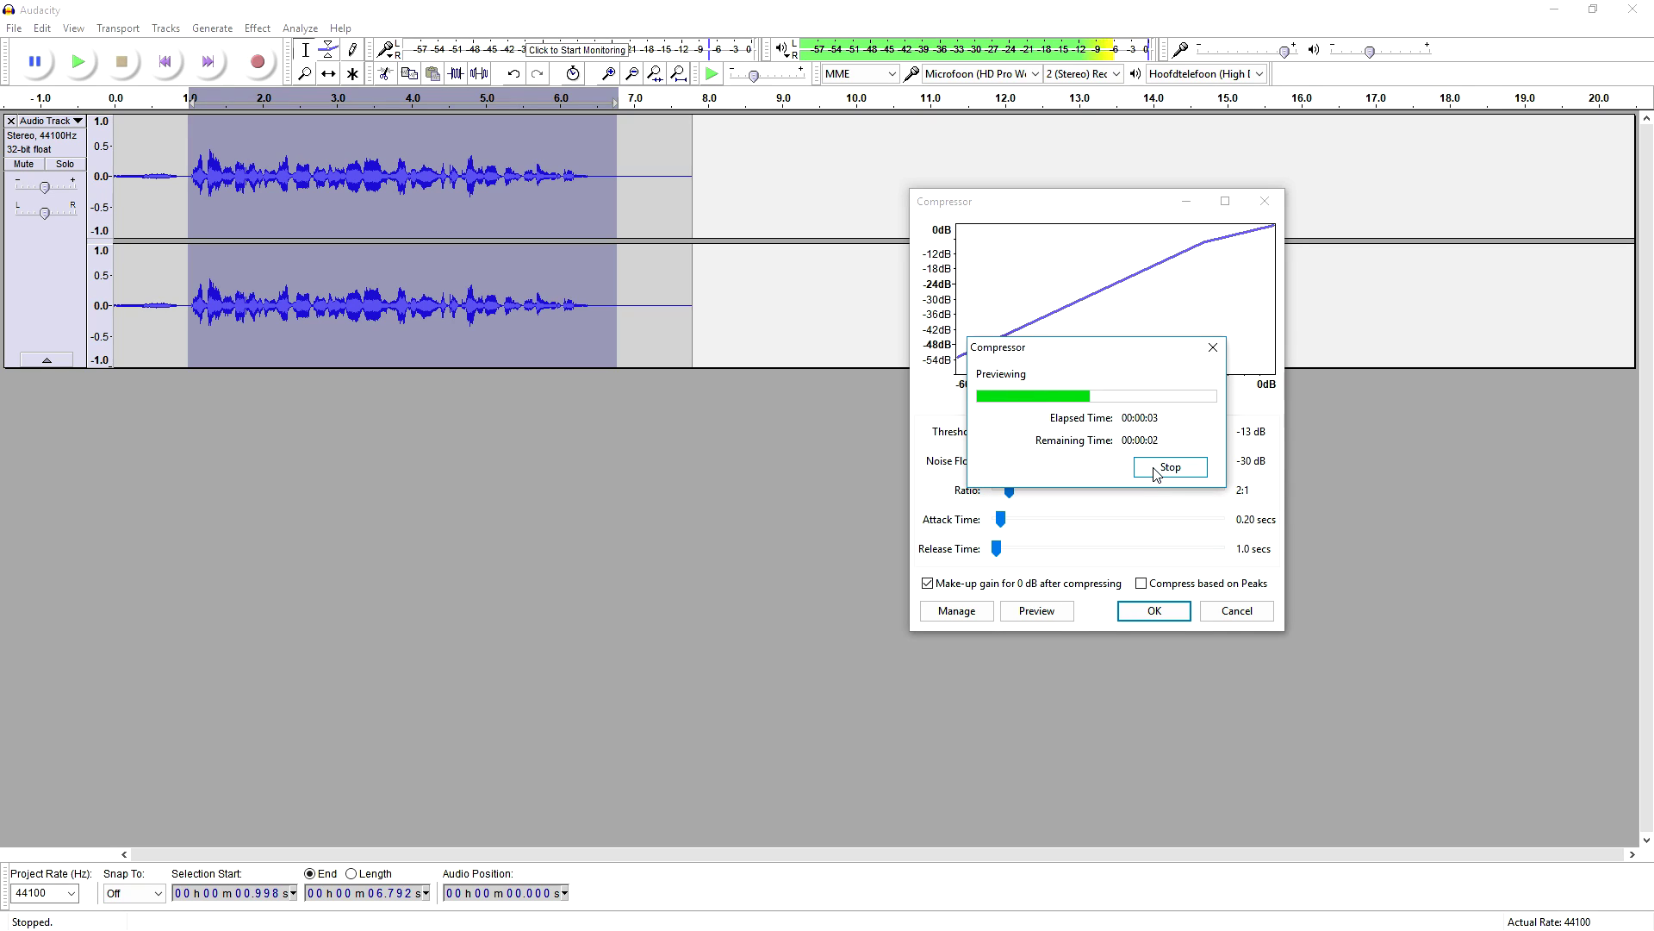
key(XF86AudioLowerVolume)
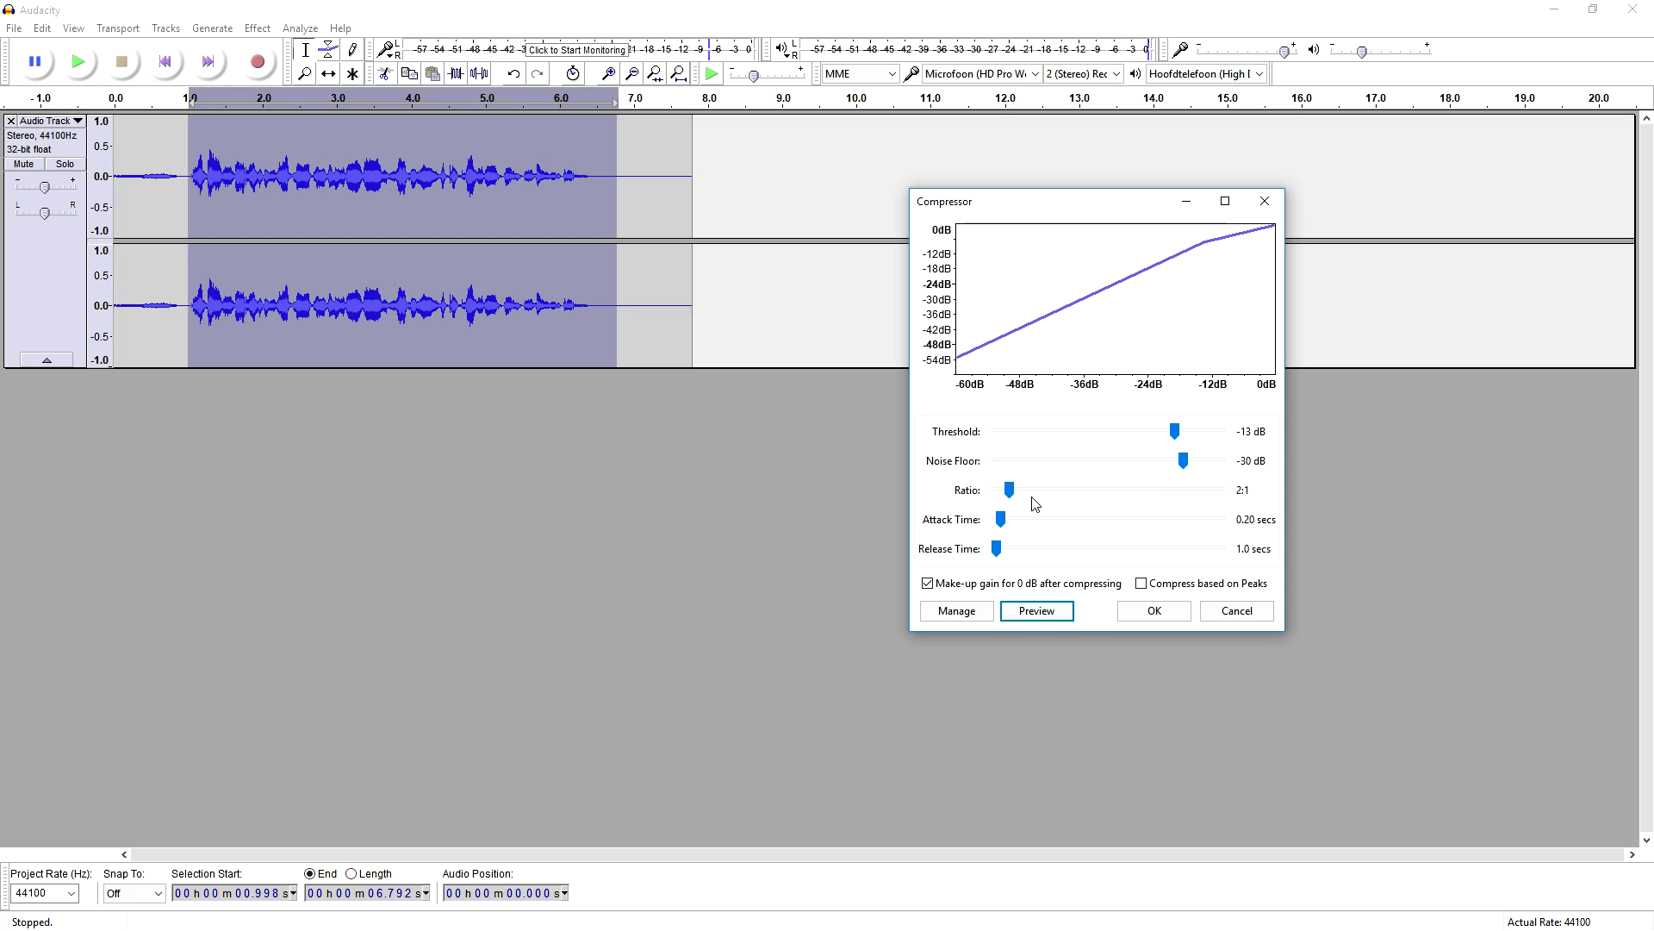
Raise the ratio to 6.5:1, drop the threshold to -21 dB, and preview.
drag(1019, 497, 1128, 497)
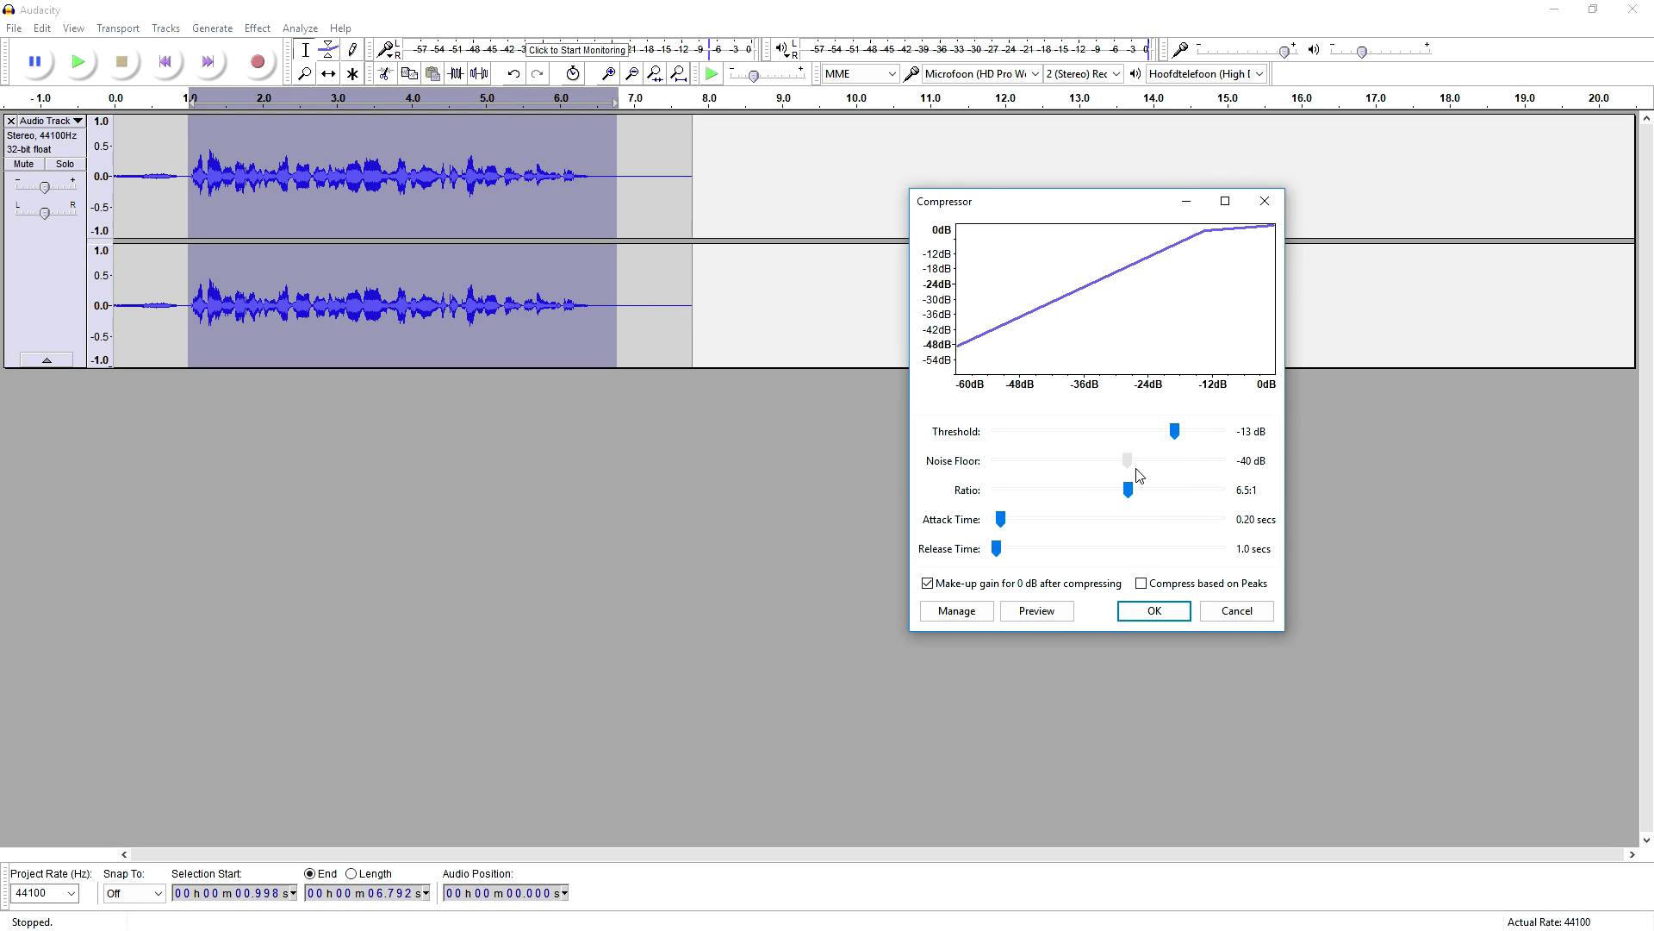
drag(1173, 432, 1143, 442)
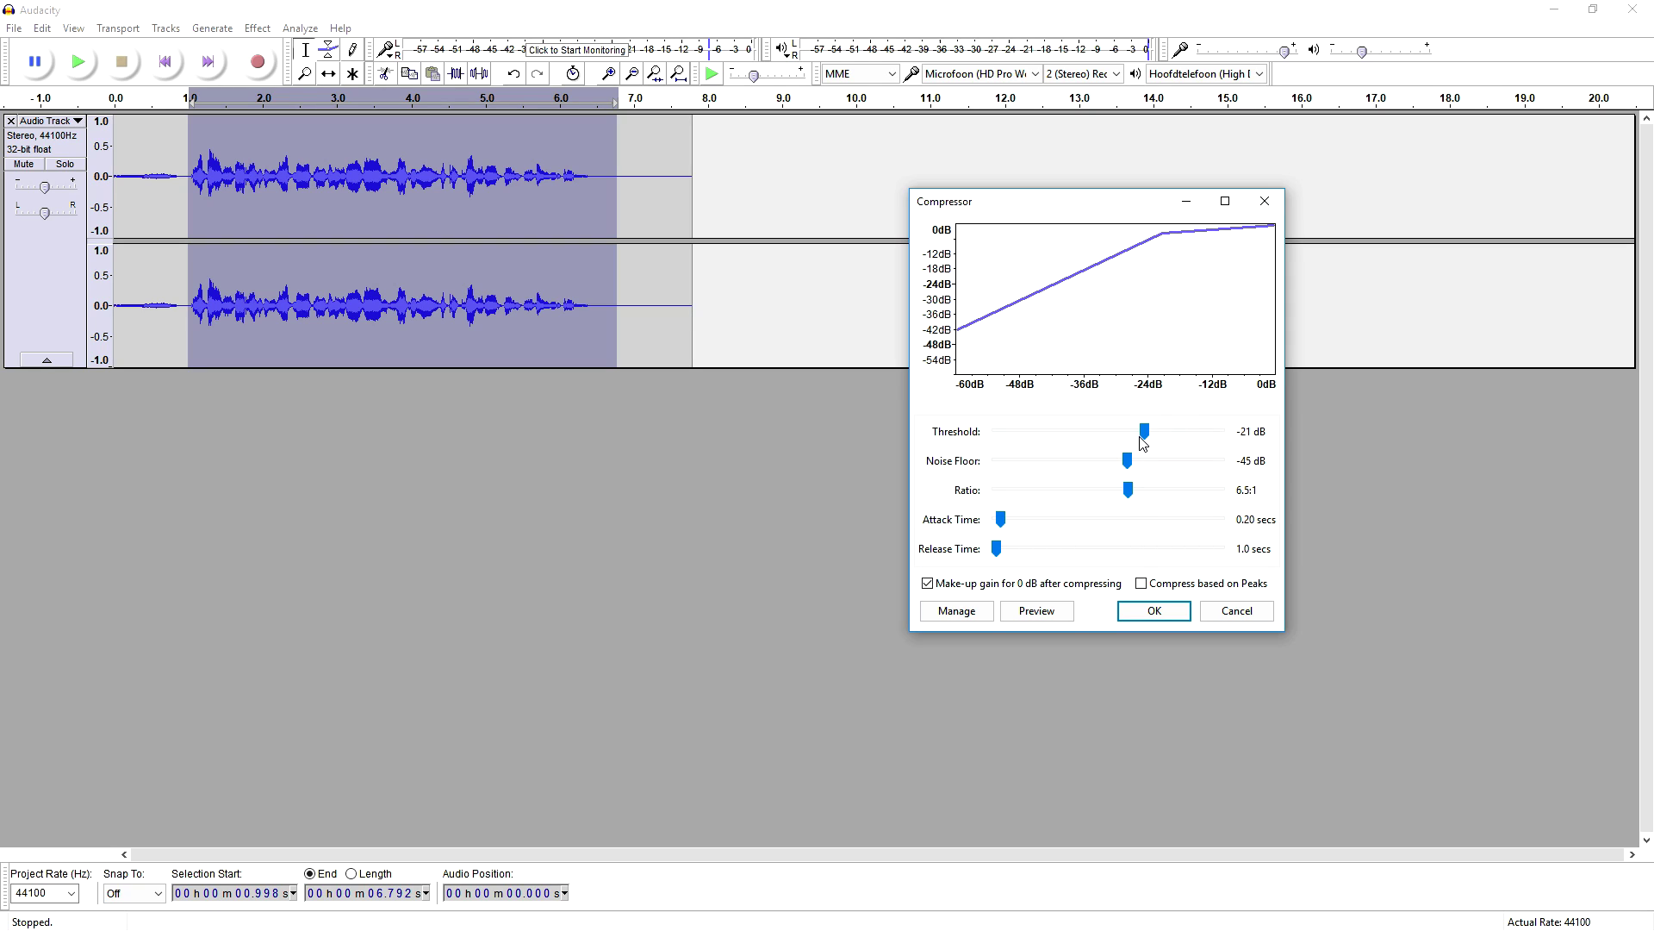
click(1036, 610)
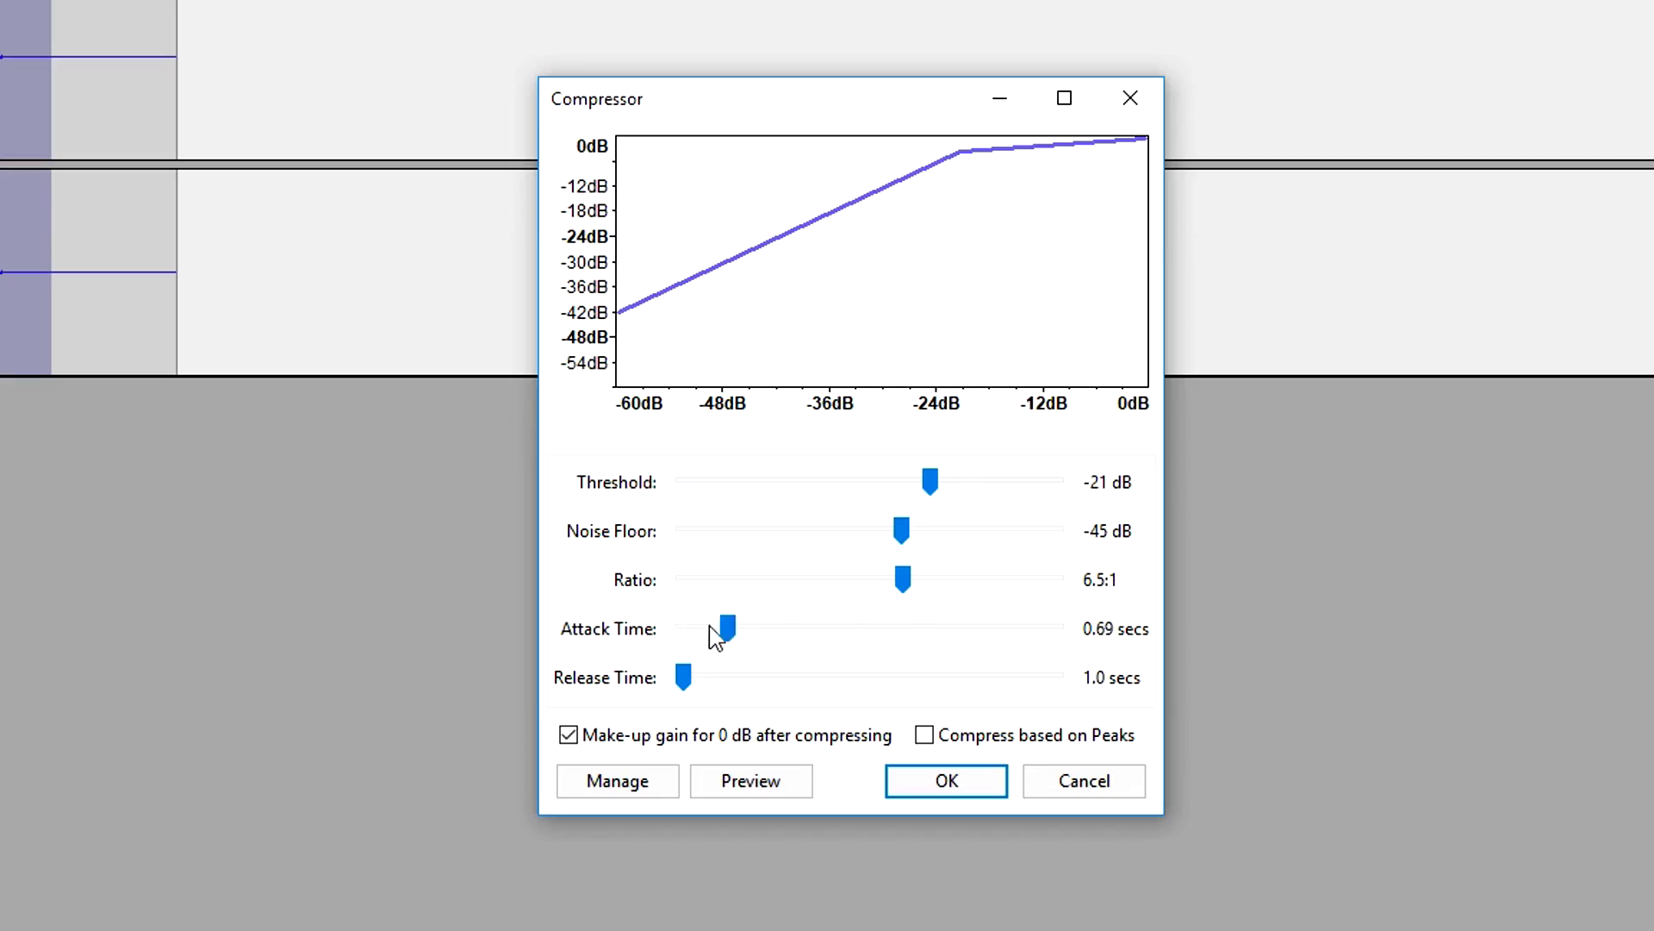
Set a 4.12 s attack, -36 dB threshold and 4:1 ratio, then preview.
drag(713, 633, 989, 624)
drag(919, 483, 823, 484)
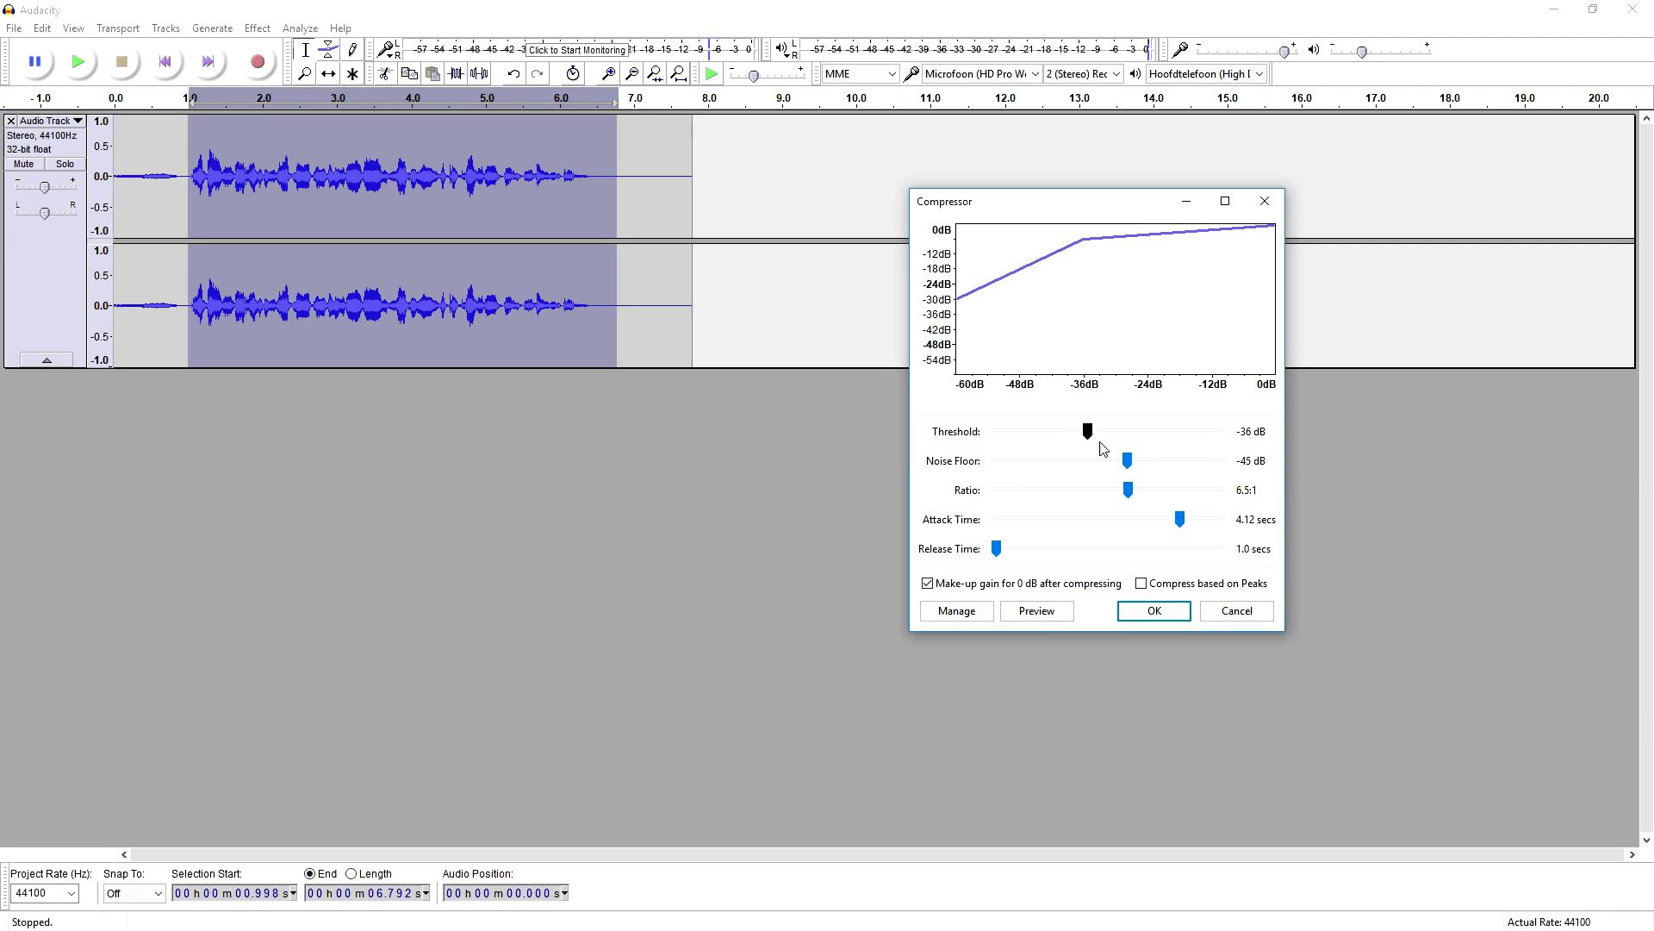
drag(1127, 493, 1062, 504)
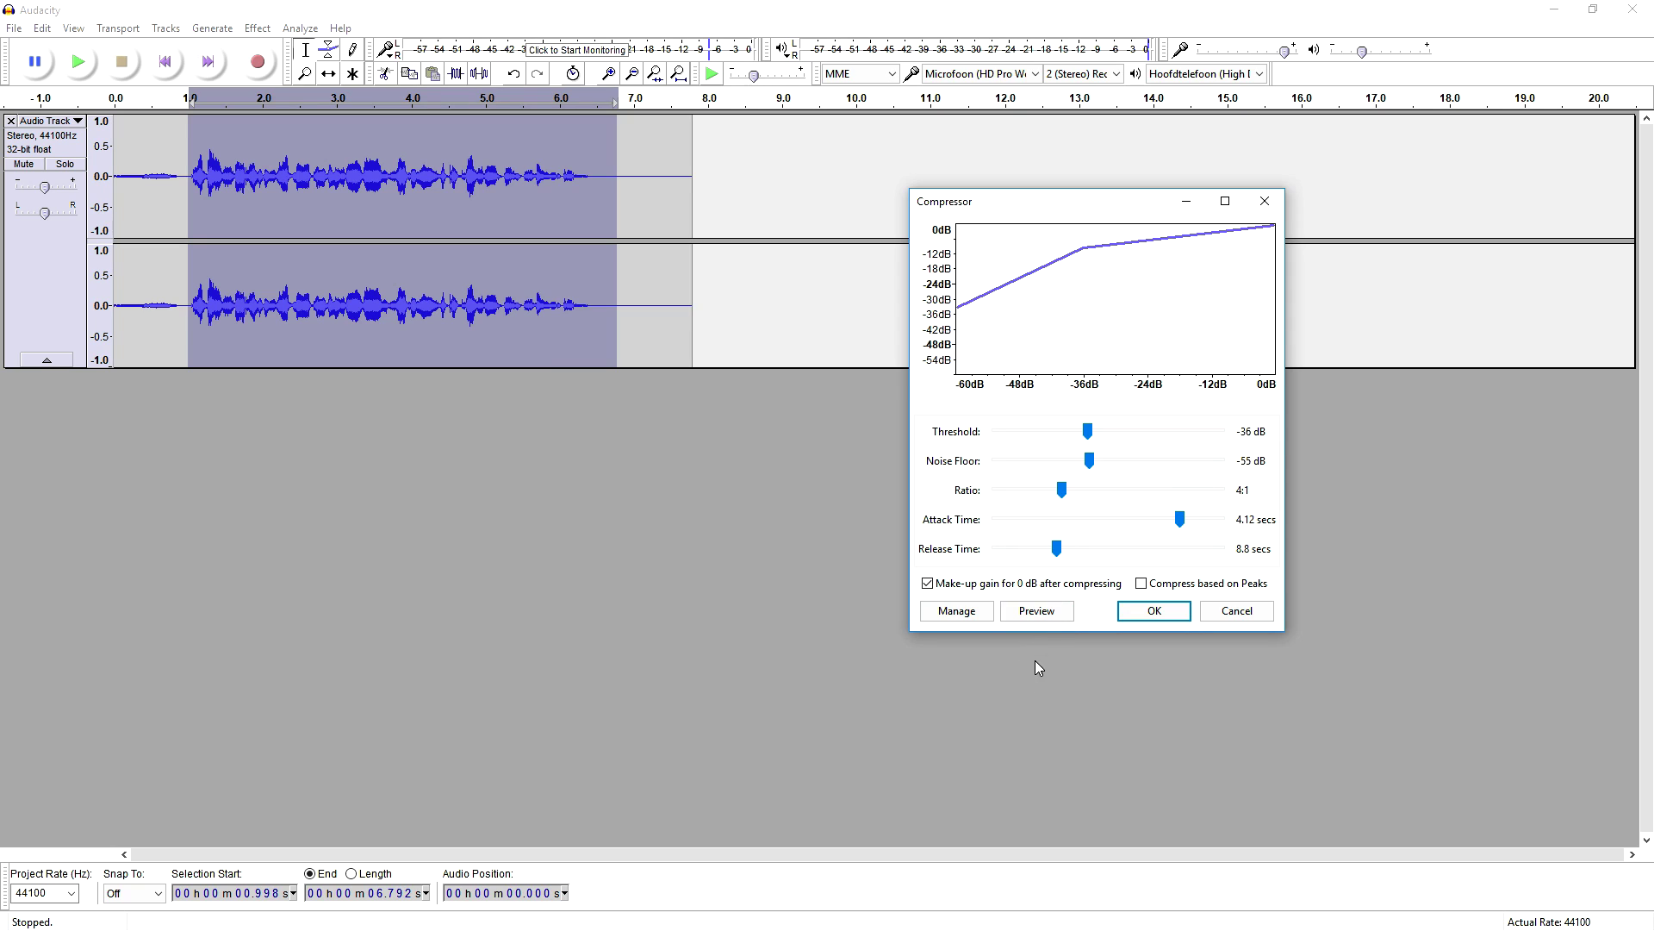
click(1036, 611)
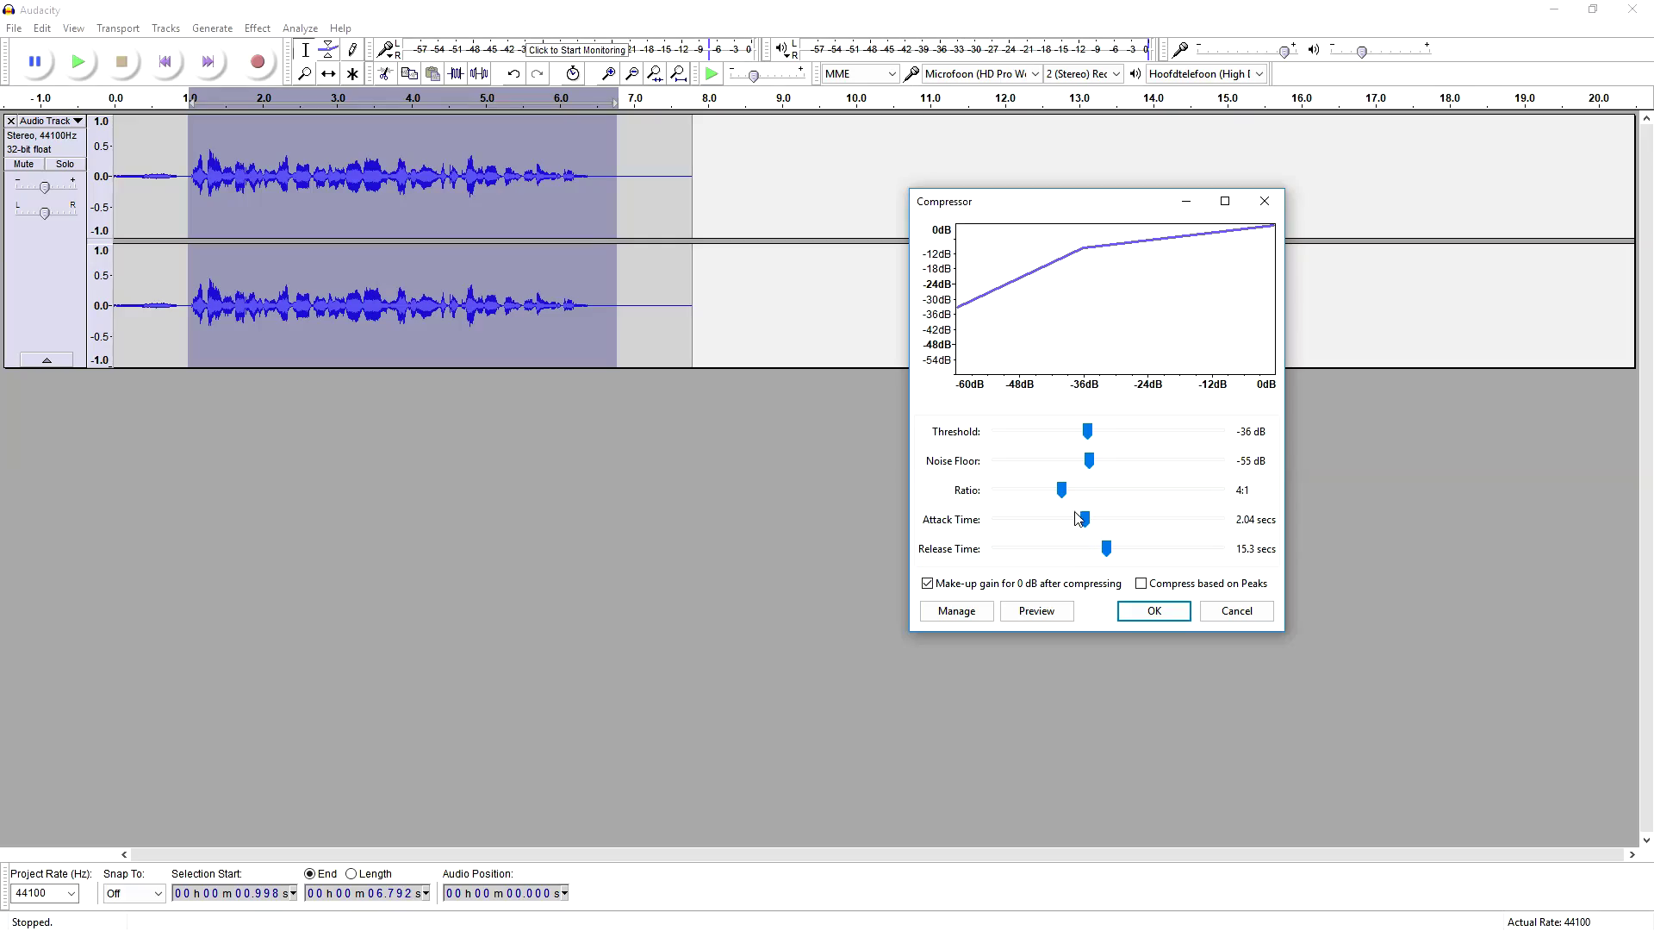
Try a lower compression ratio and preview the result.
scroll(1057, 507, down, 9)
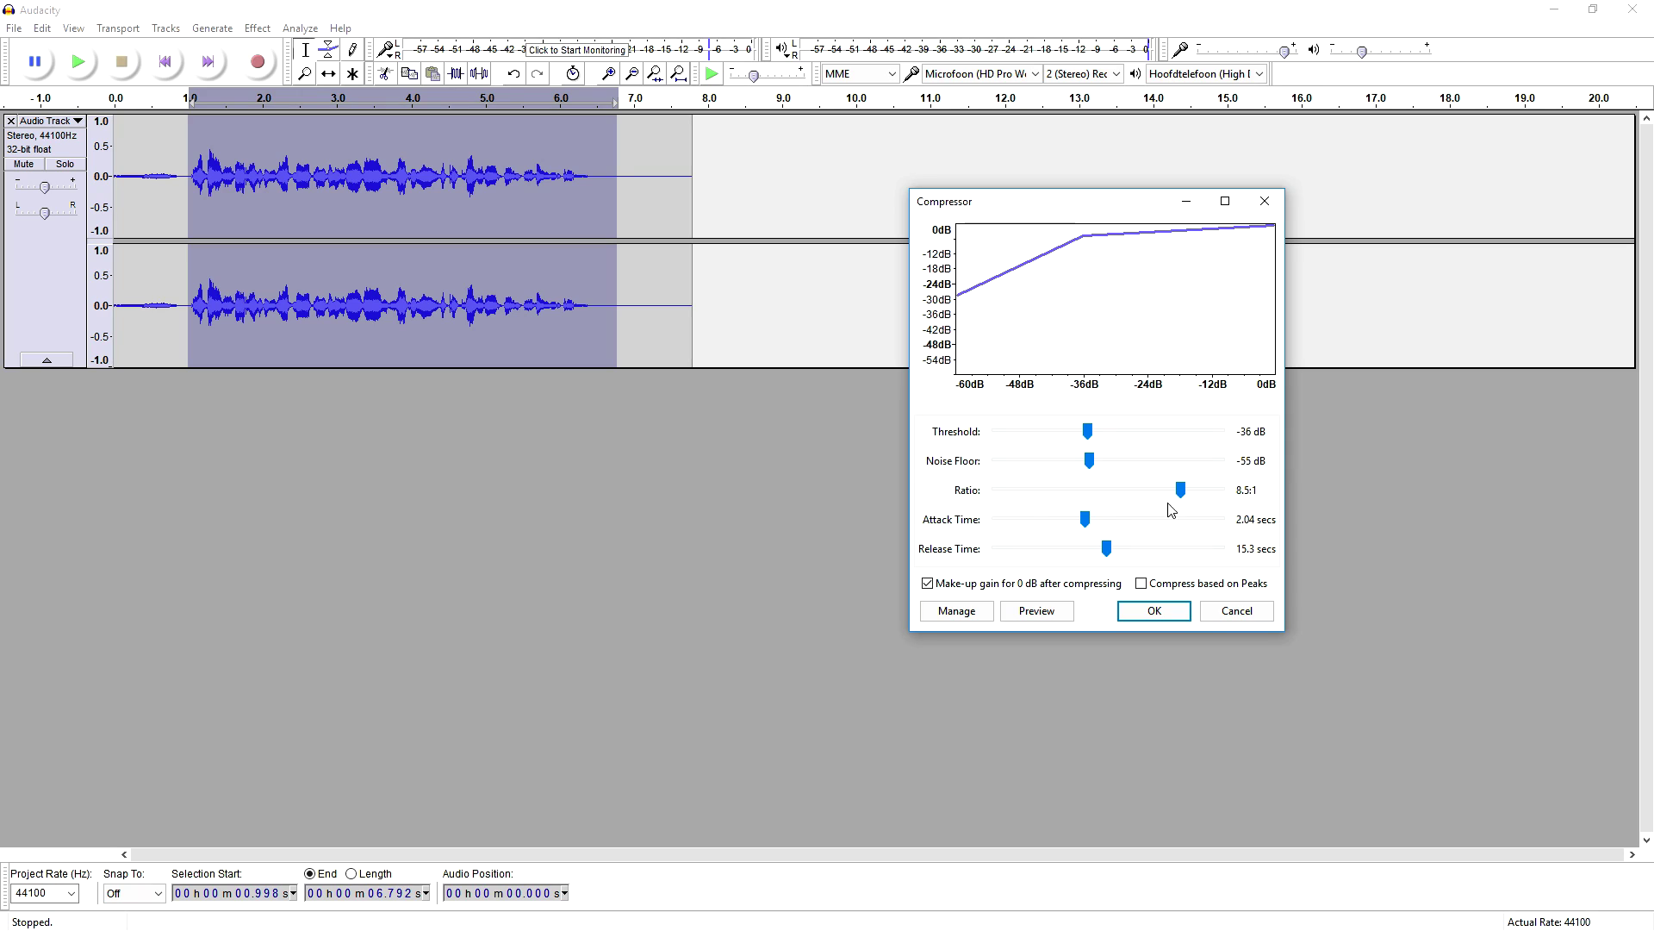
drag(1183, 492, 1015, 499)
click(1037, 611)
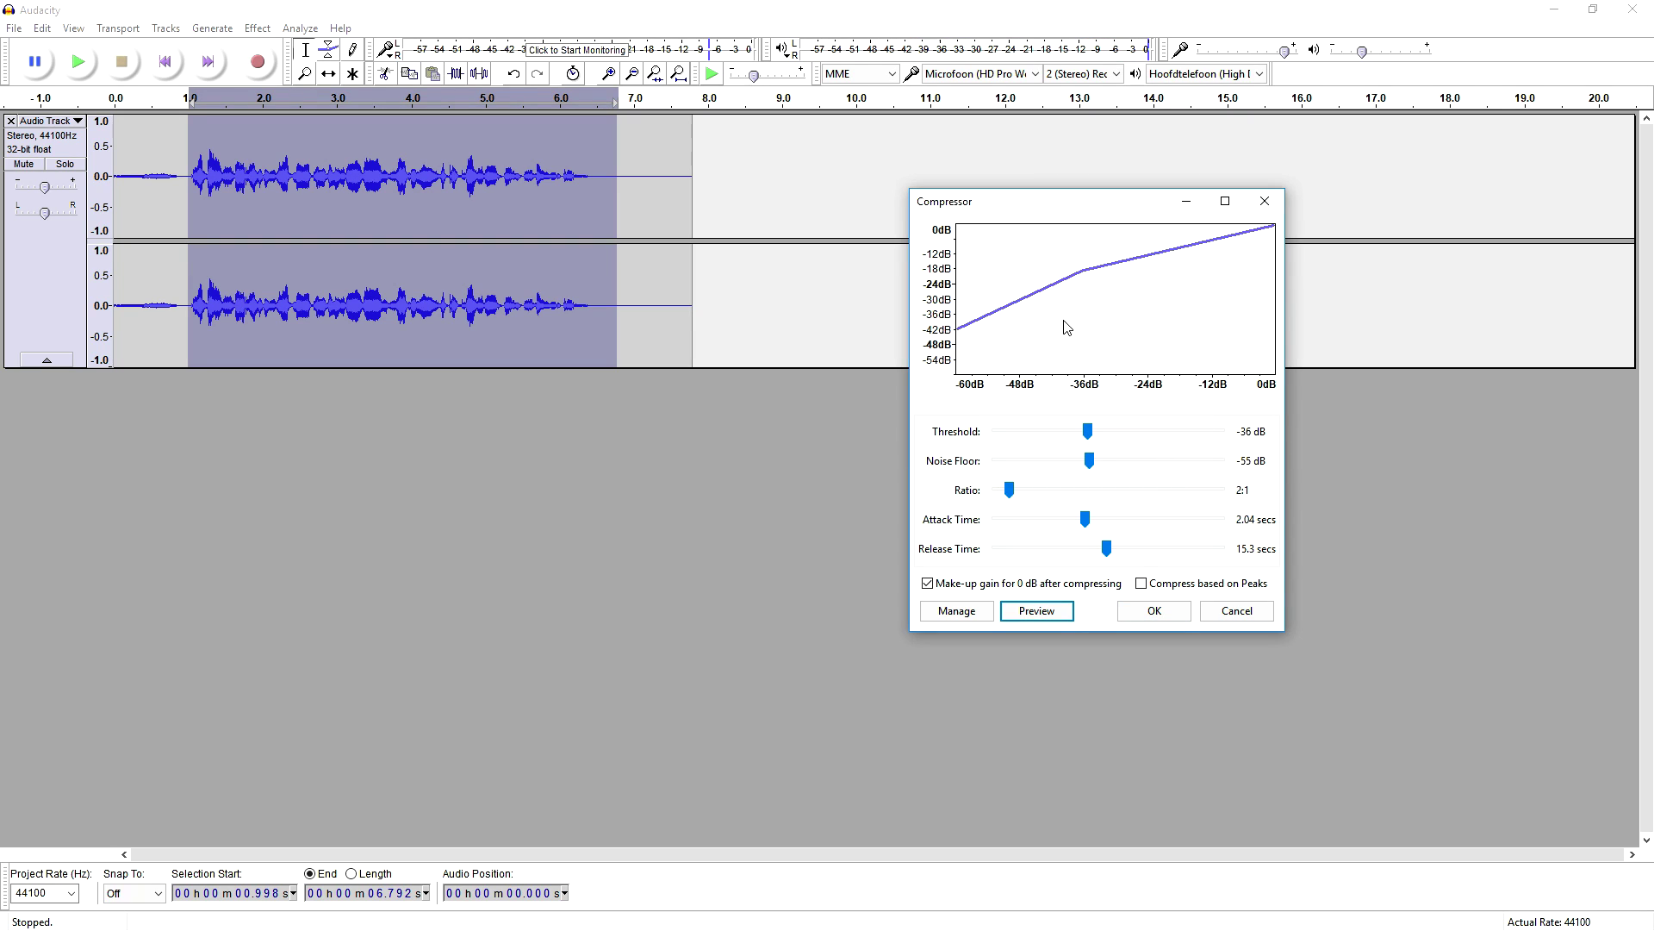
Settle on a -60 dB threshold, 1.5:1 ratio and roughly 4.3 s release.
key(Tab)
drag(1009, 489, 1128, 489)
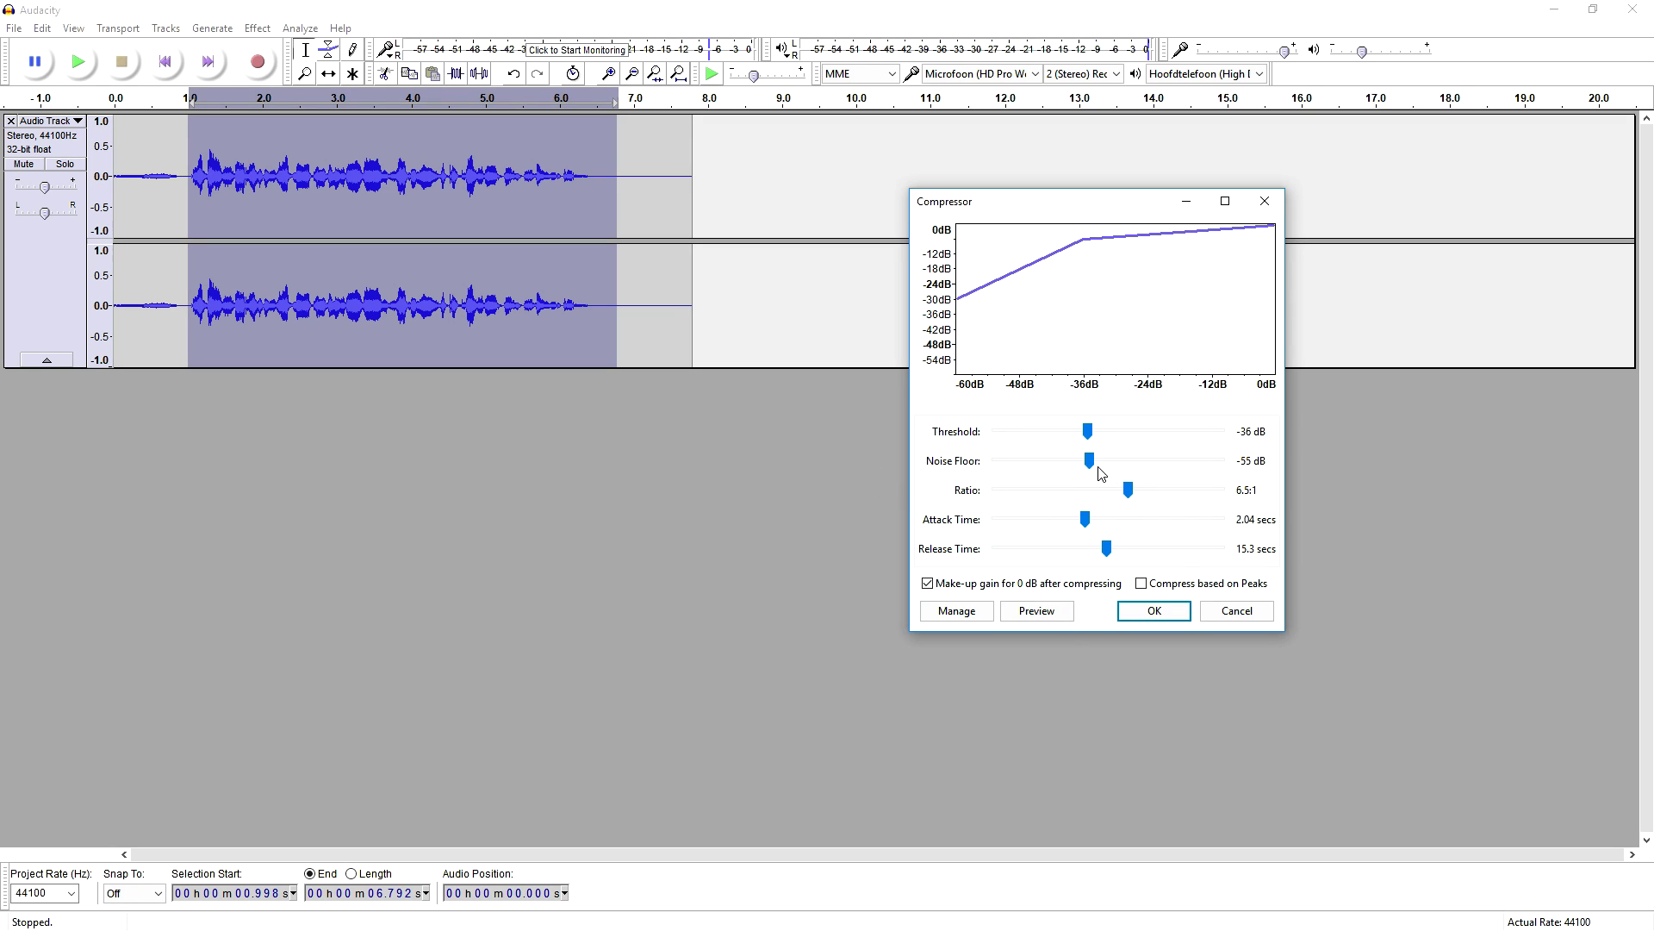
drag(1086, 435, 996, 438)
drag(1128, 490, 941, 504)
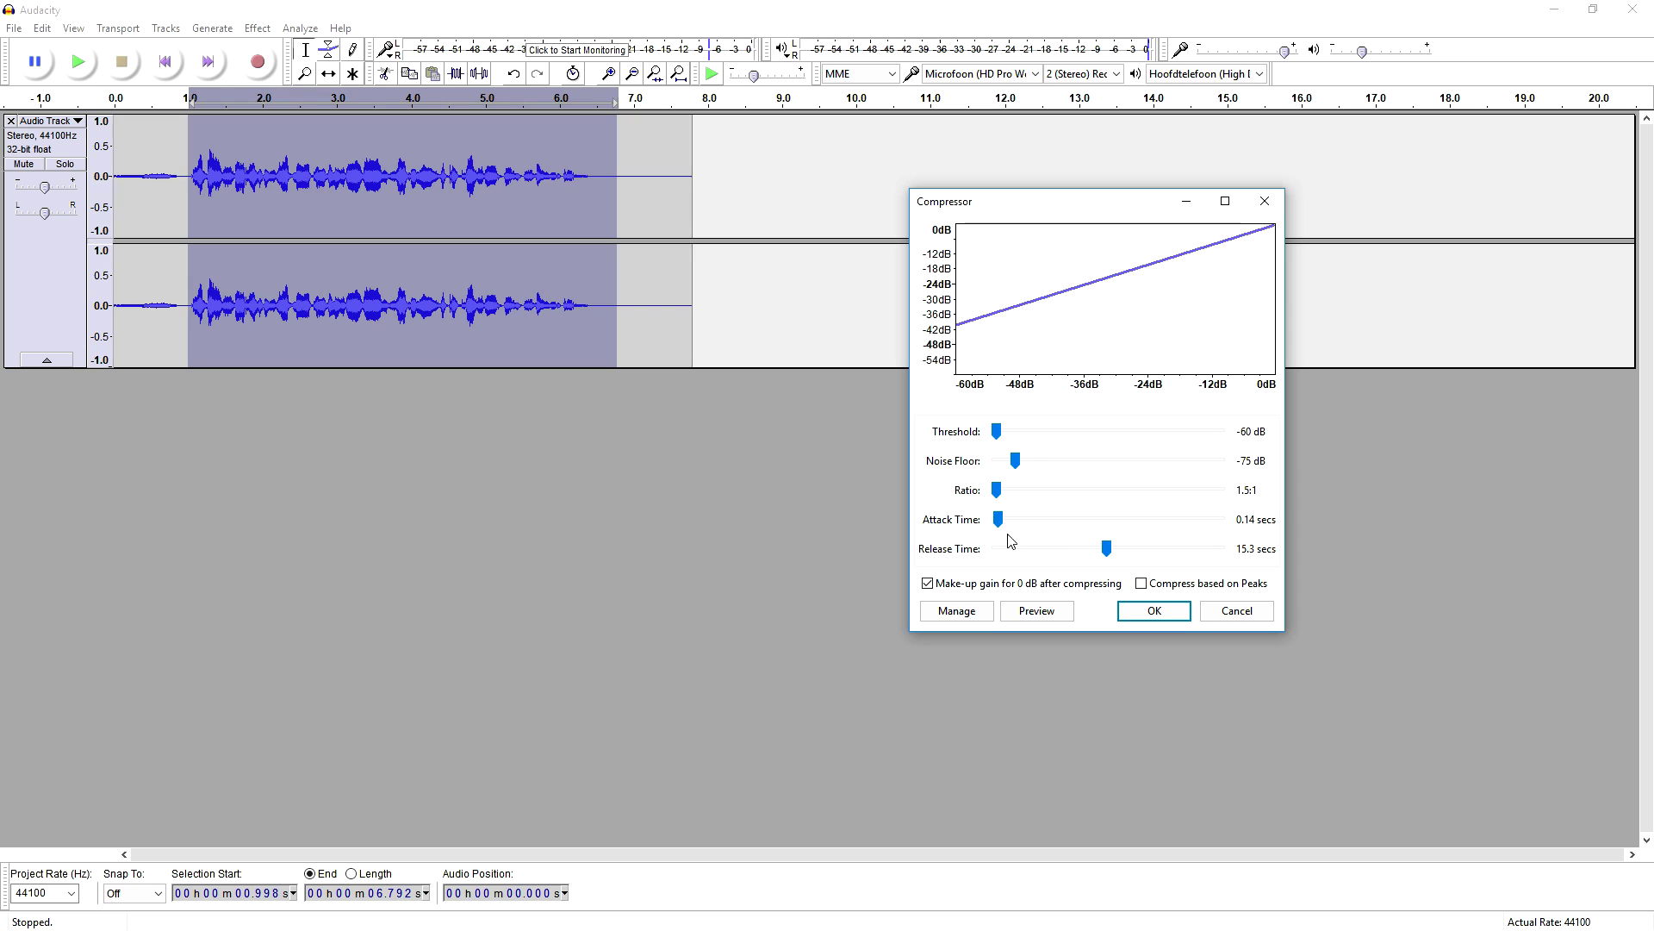
drag(1112, 552, 1030, 560)
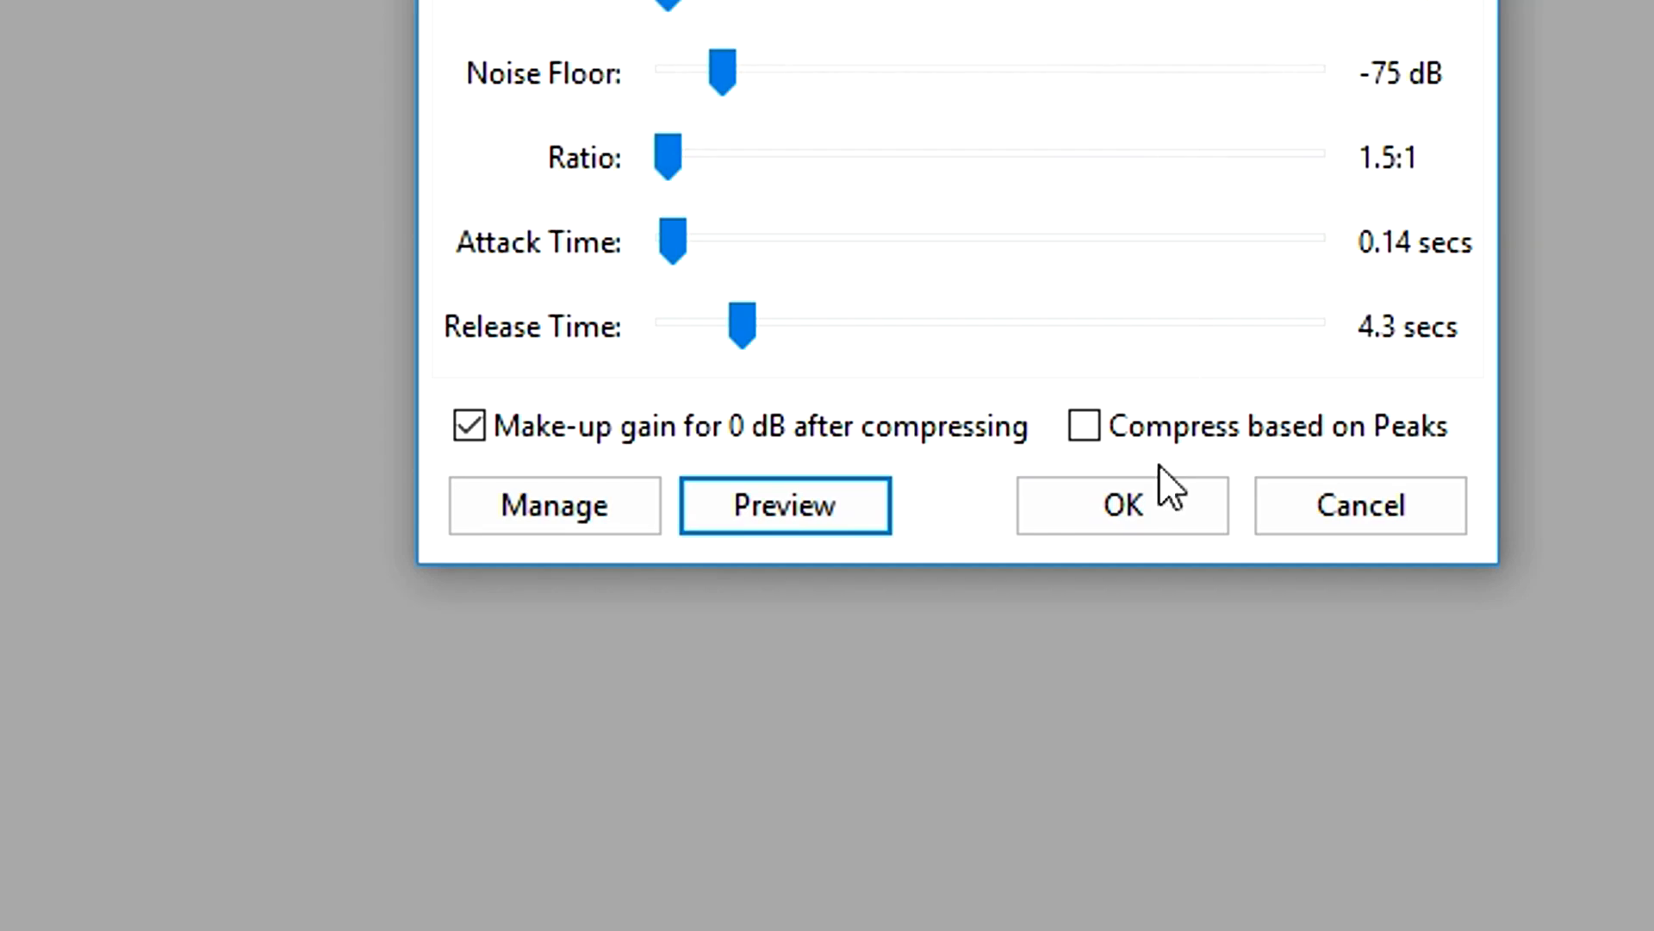
Apply the gentle compression so the speech waveform peaks near full scale.
click(1141, 507)
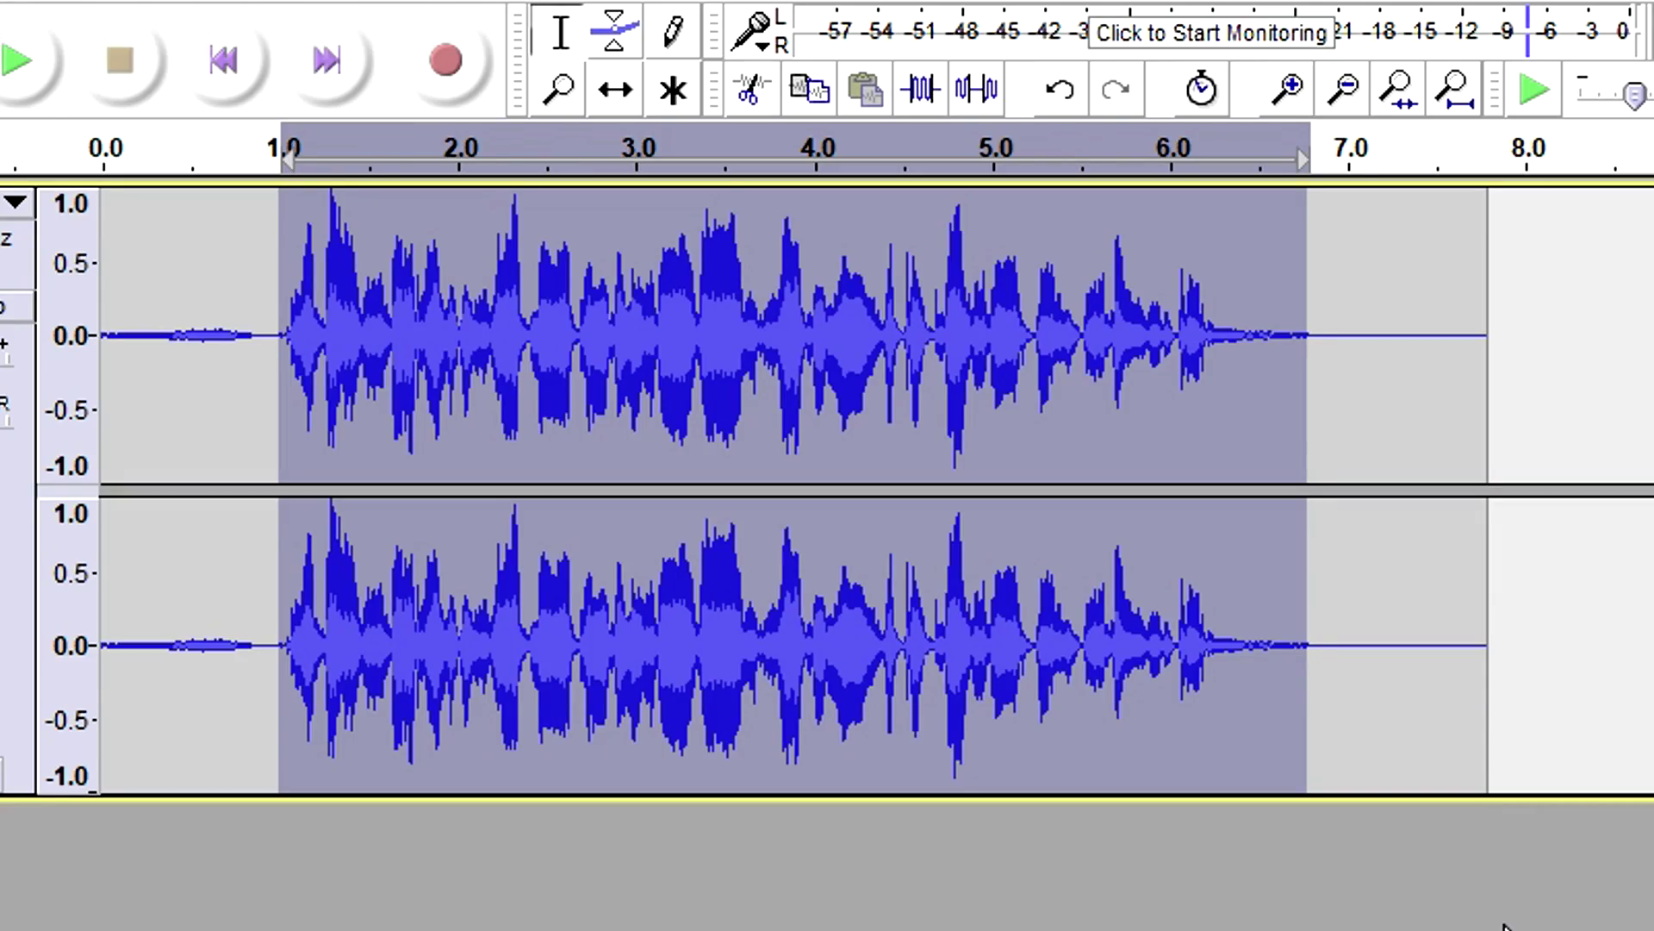